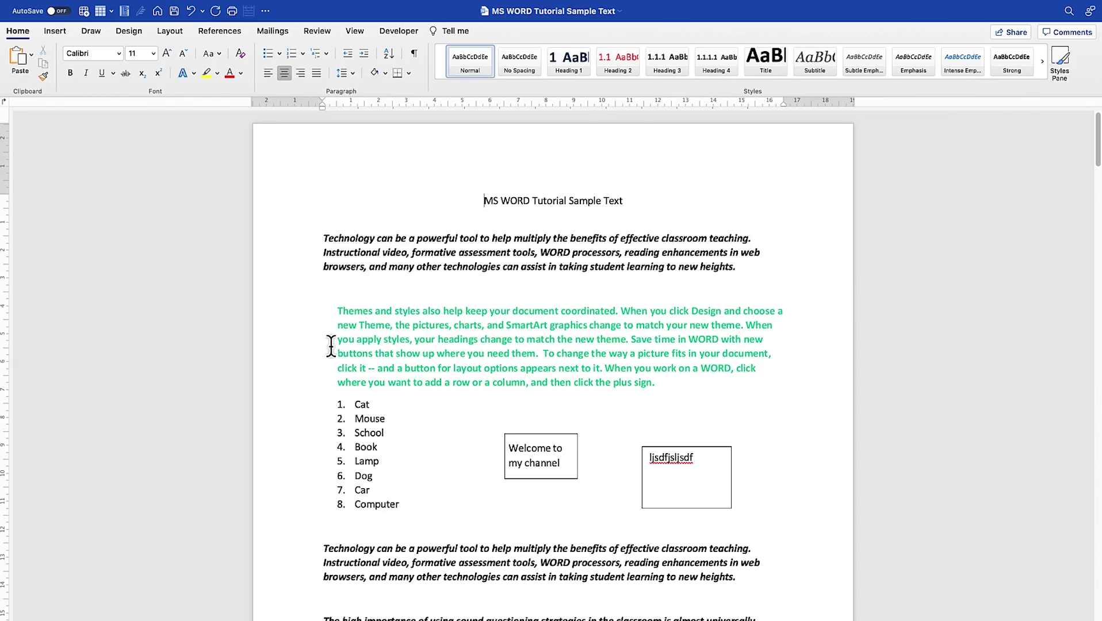
Place the insertion point before the document's first line and bring up the Insert ribbon
scroll(331, 347, down, 2)
scroll(444, 322, down, 10)
scroll(445, 323, up, 10)
click(484, 202)
click(54, 31)
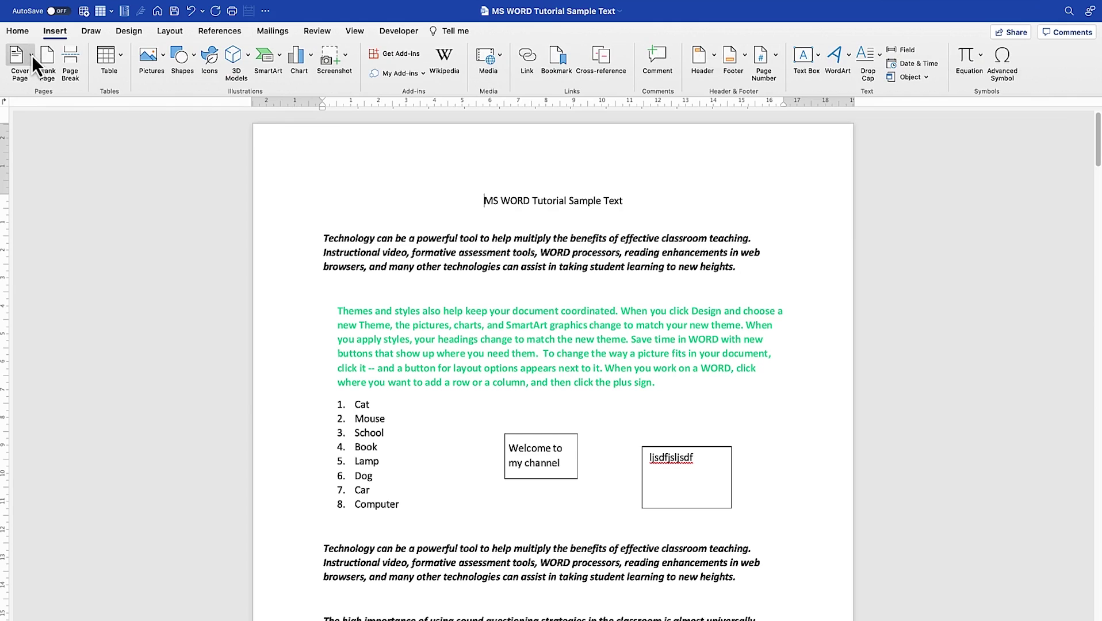
Insert the Crop design from the Cover Page gallery
click(32, 55)
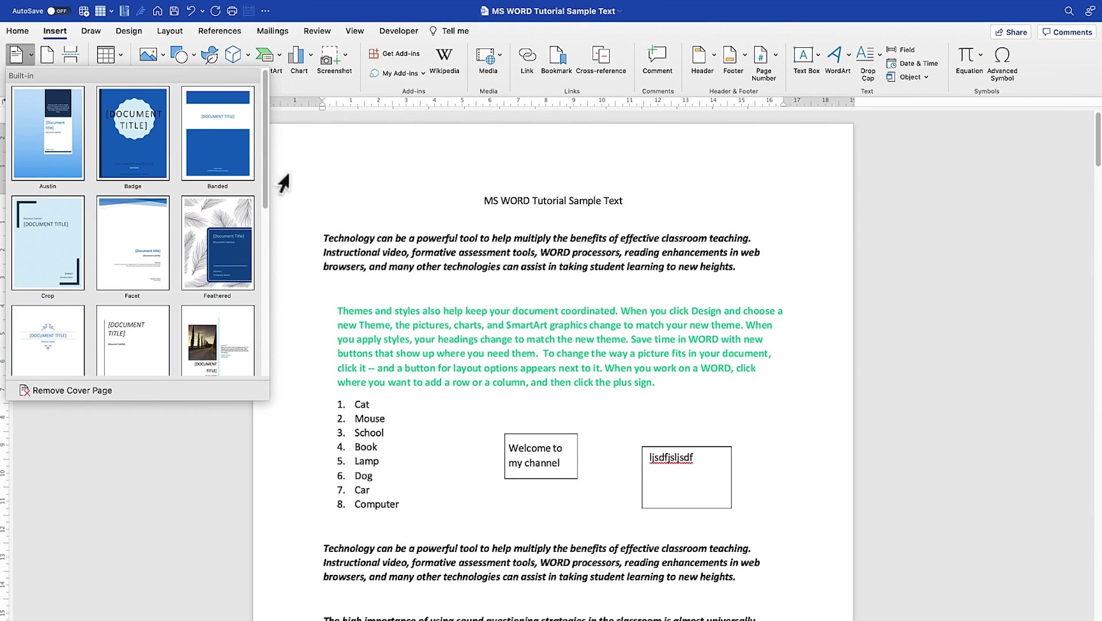
drag(267, 139, 248, 275)
scroll(248, 275, down, 2)
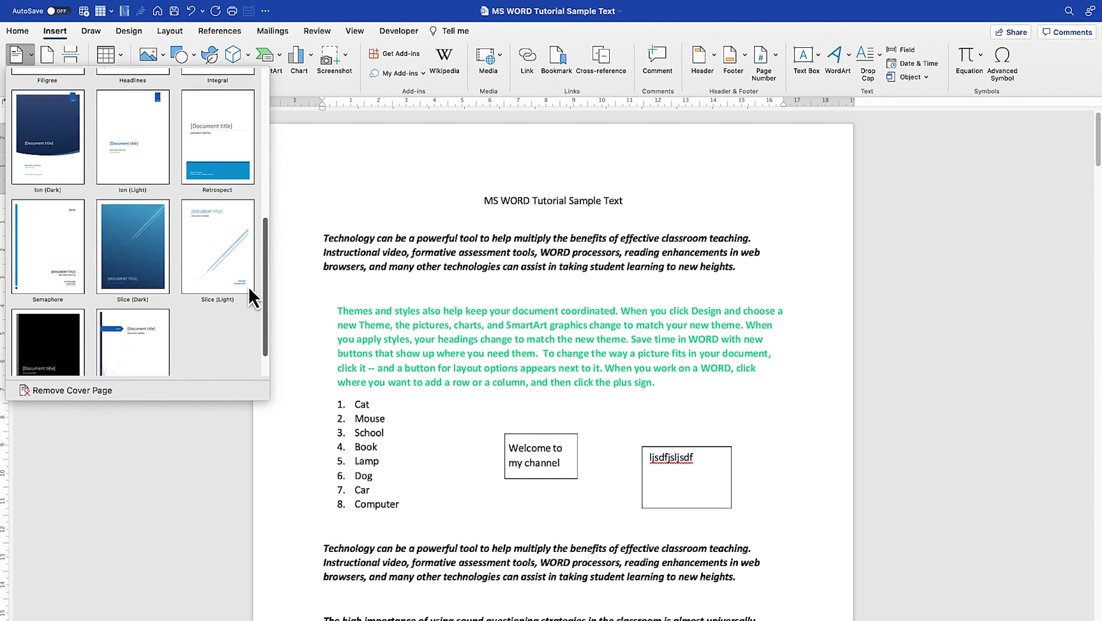
drag(263, 238, 270, 129)
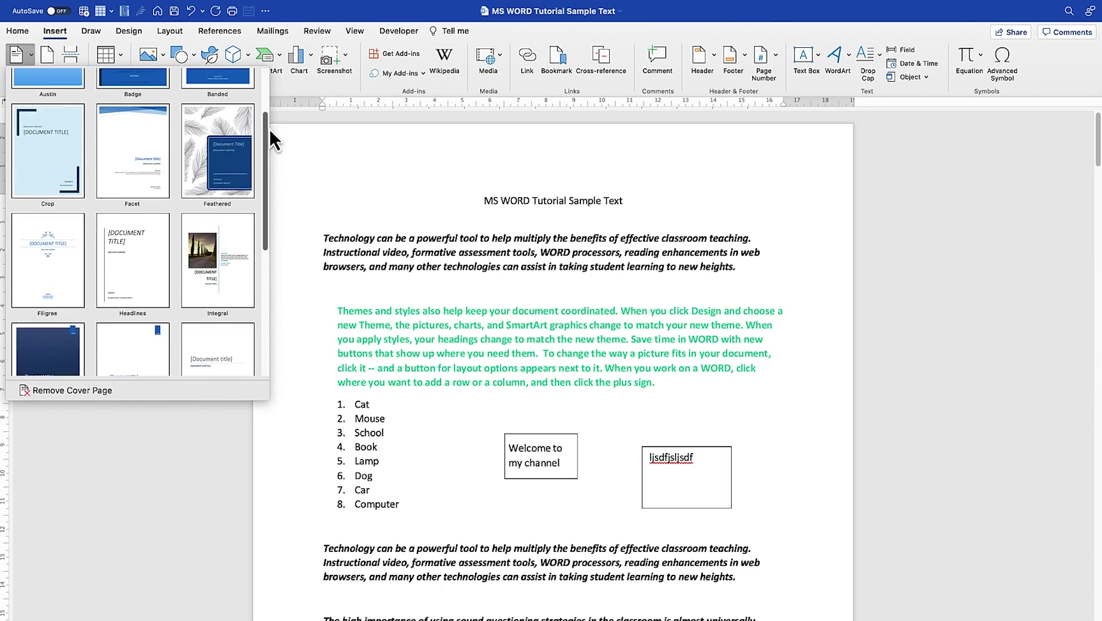
click(46, 168)
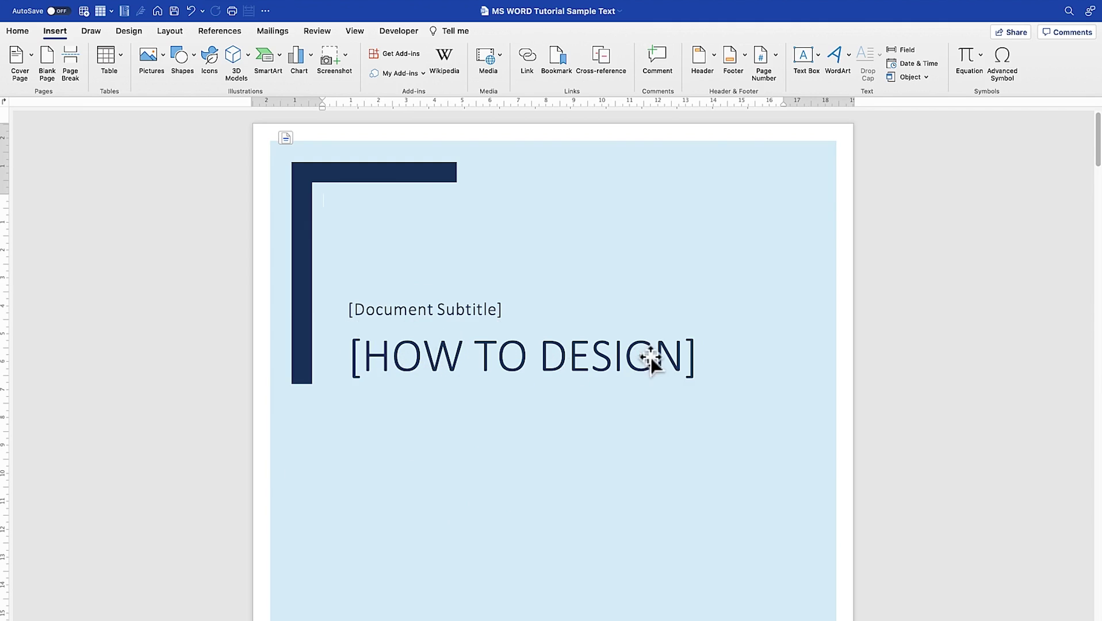
scroll(459, 371, down, 2)
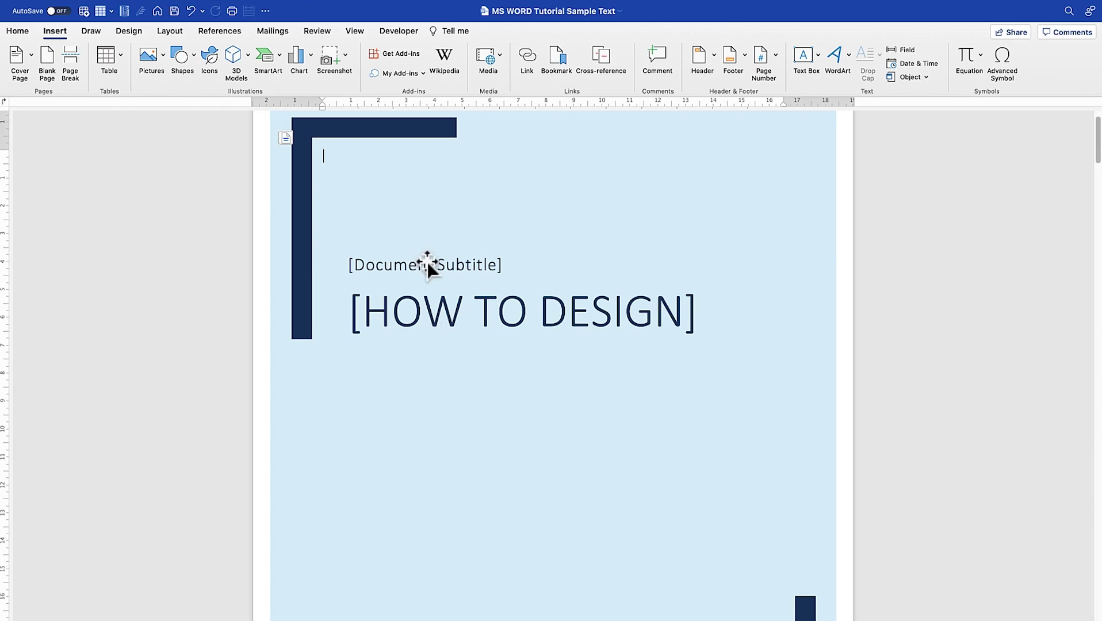
scroll(479, 261, down, 10)
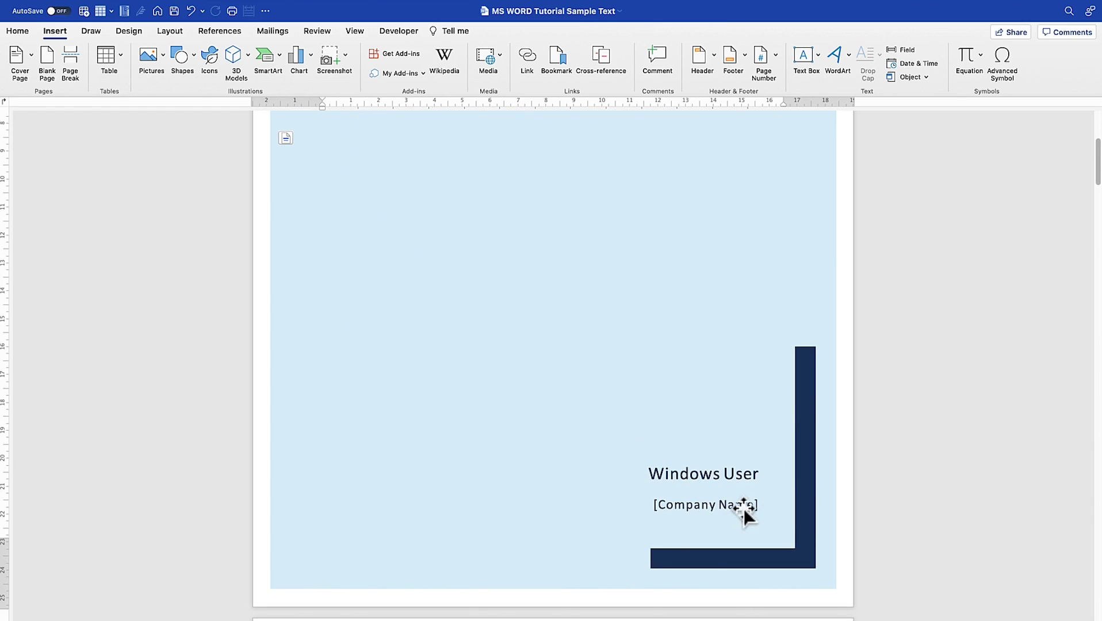
scroll(459, 236, up, 15)
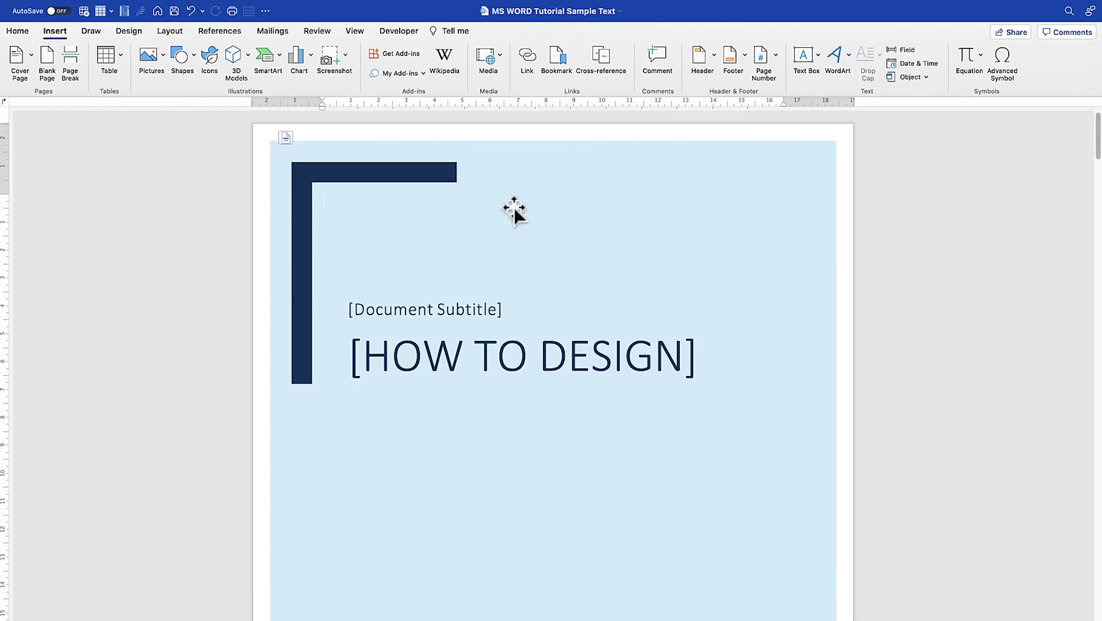
Delete the HOW TO DESIGN placeholder title text
click(385, 177)
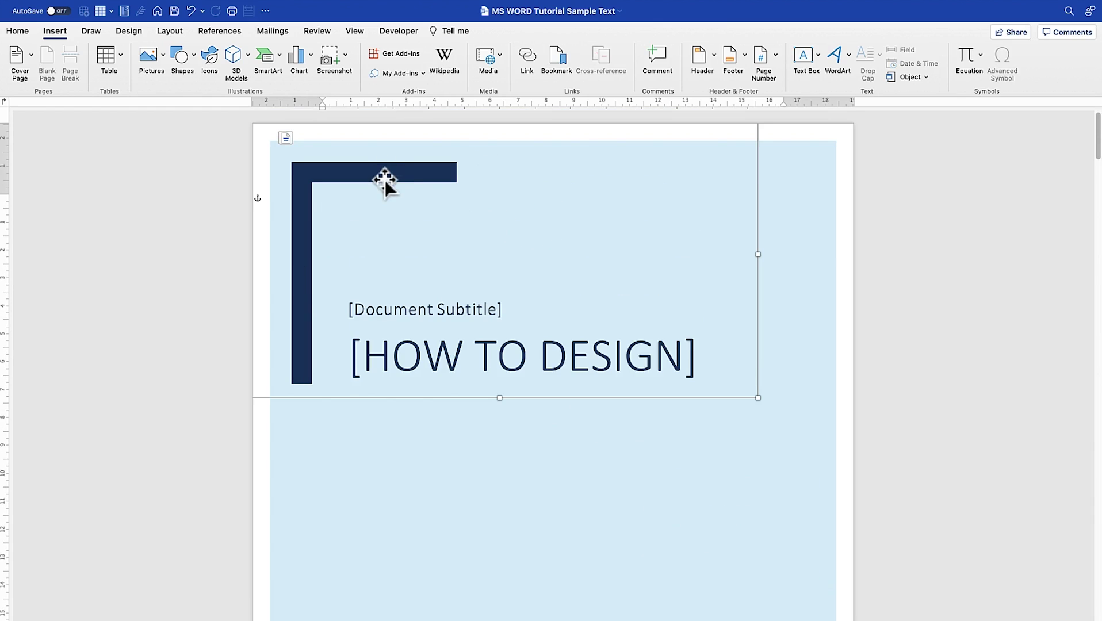
scroll(728, 491, down, 5)
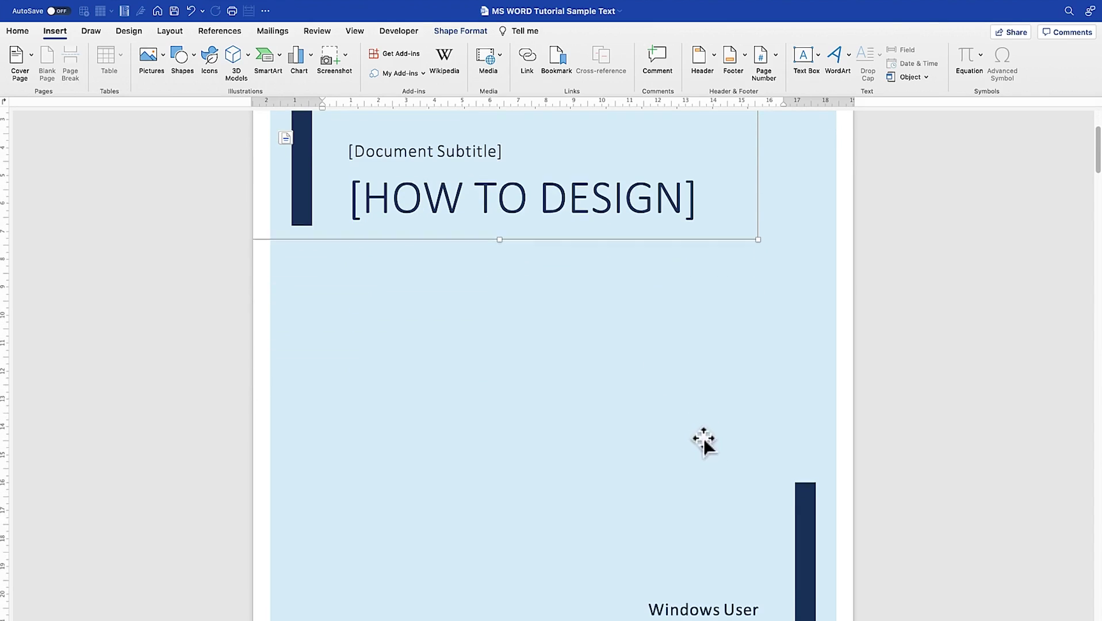
scroll(711, 507, up, 4)
scroll(584, 373, up, 1)
click(488, 359)
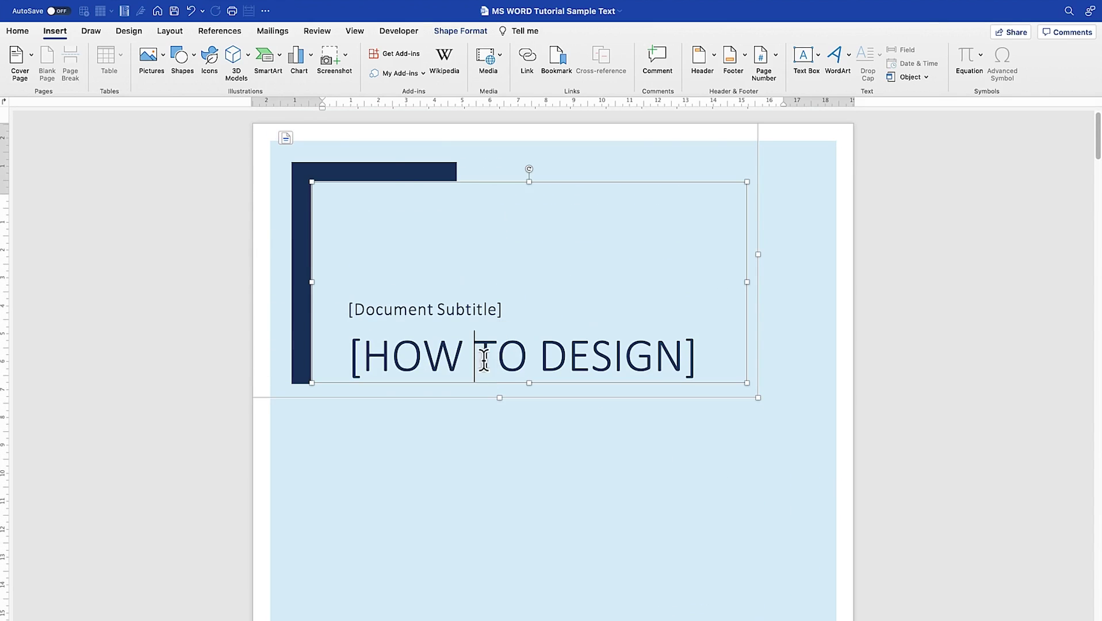
key(Right)
key(Right)
key(Right)
key(Right)
key(Right)
key(Right)
key(Right)
key(BackSpace)
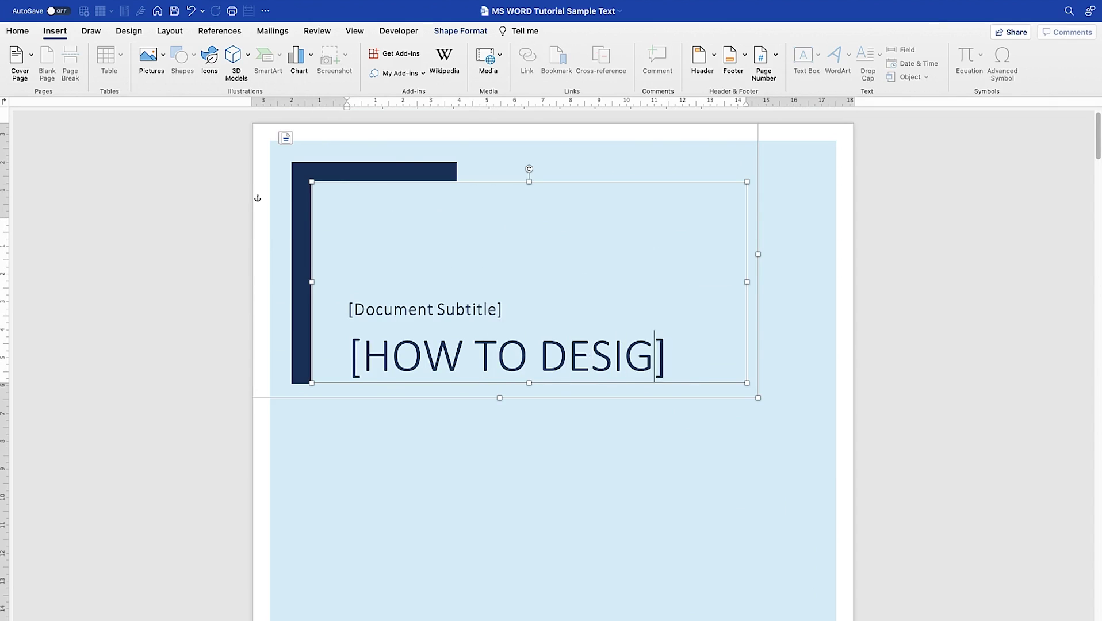
key(BackSpace)
key(BackSpace)
key(BackSpace)
key(BackSpace)
key(BackSpace)
key(BackSpace)
key(BackSpace)
key(BackSpace)
key(BackSpace)
key(BackSpace)
key(BackSpace)
key(BackSpace)
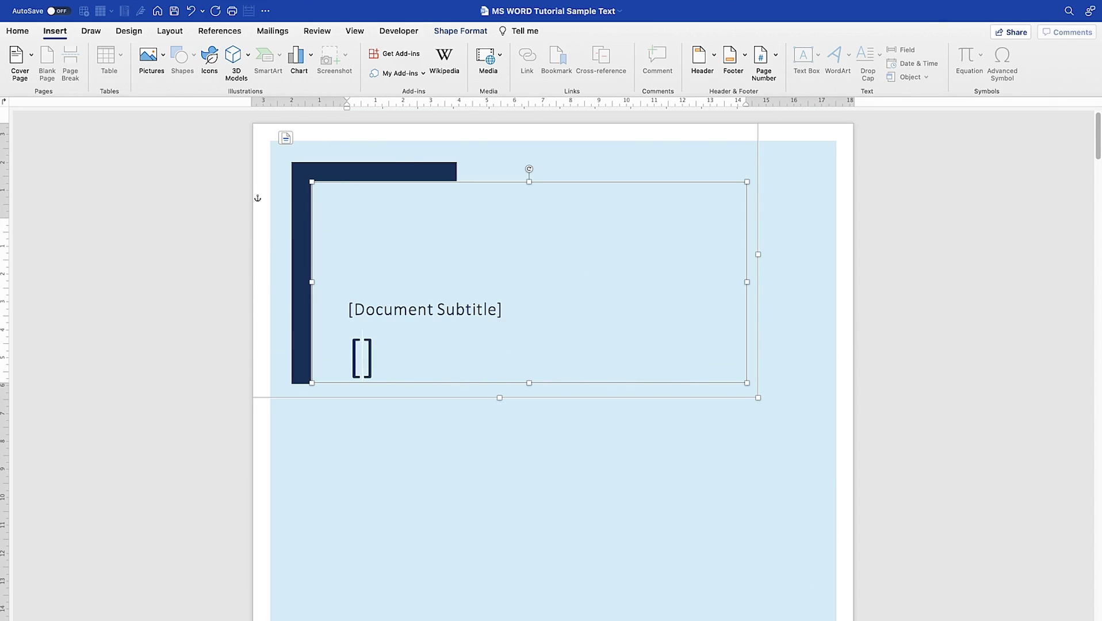
Type YOUTUBE FOR BEGINNERS as the cover title and select it
text(YOUTUBE FOR)
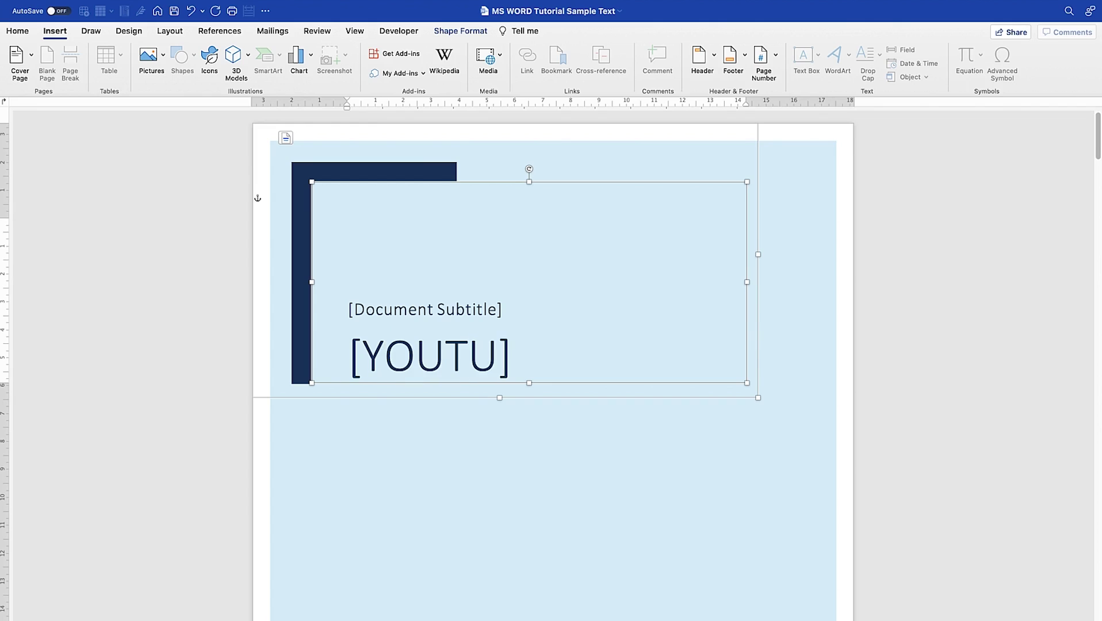
text( BEGINNERS)
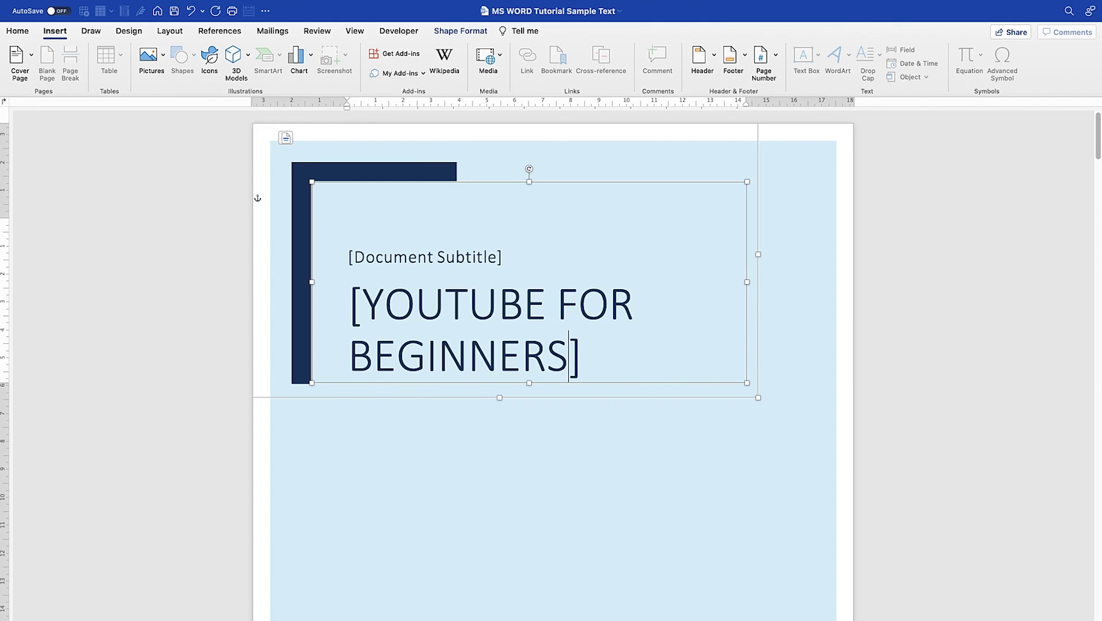
key(super+a)
click(487, 325)
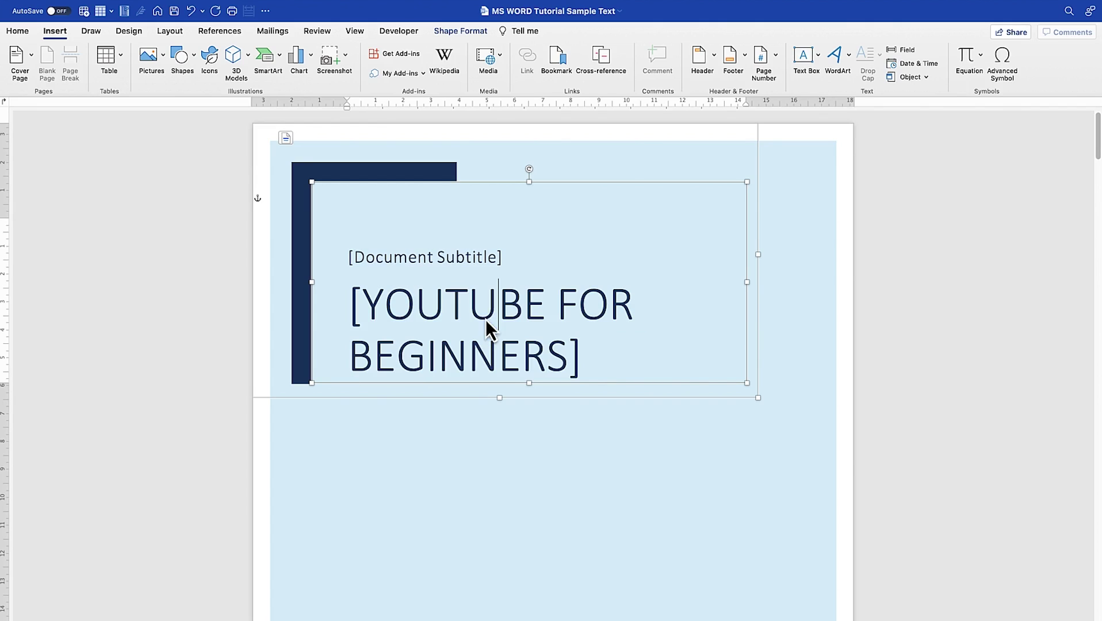
drag(572, 360, 359, 316)
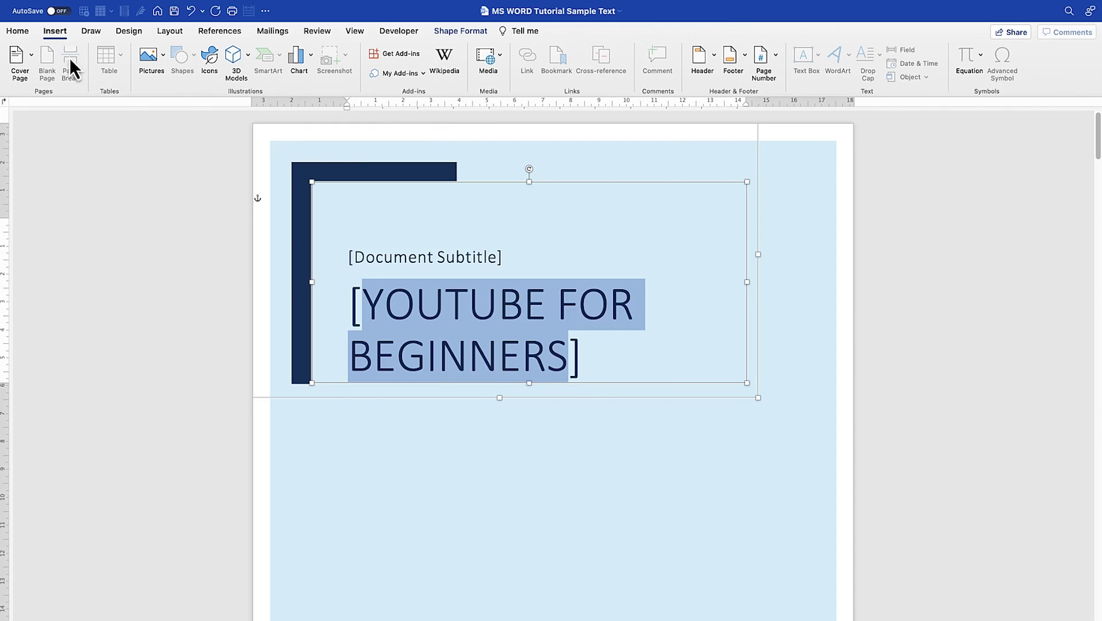
Shrink the title font to 36 and replace the subtitle placeholder with 'Students Tutorial'
click(28, 30)
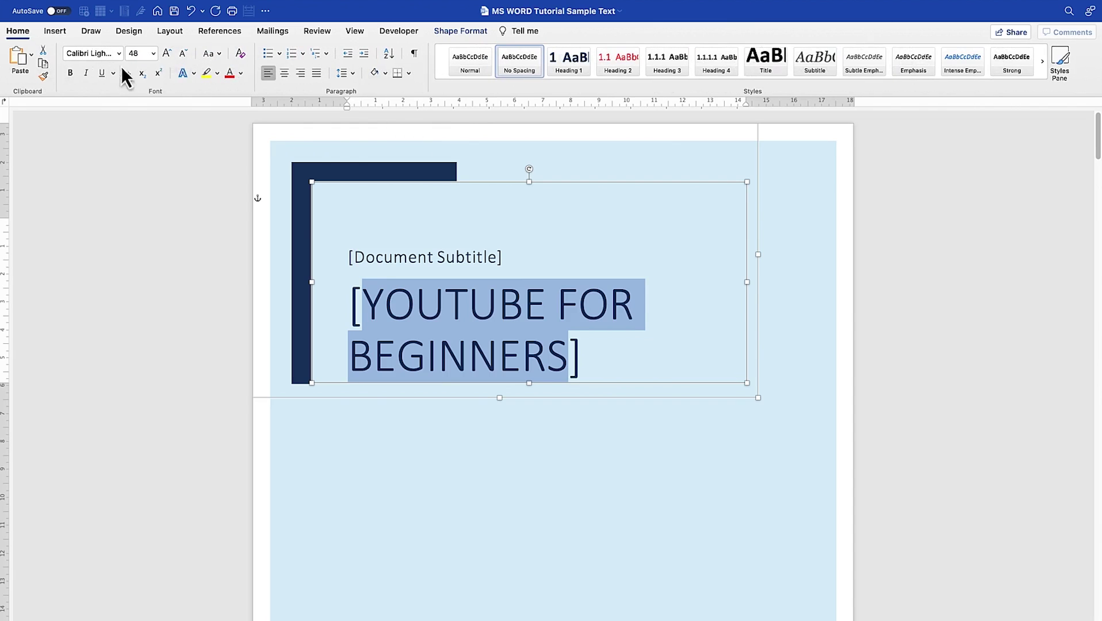
click(182, 57)
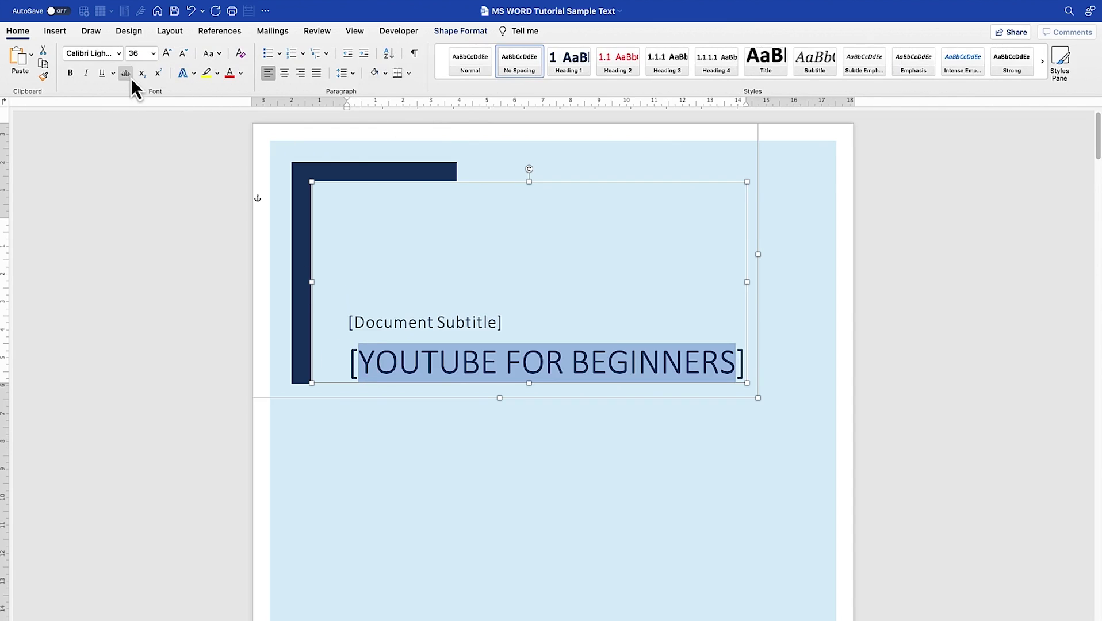
click(485, 320)
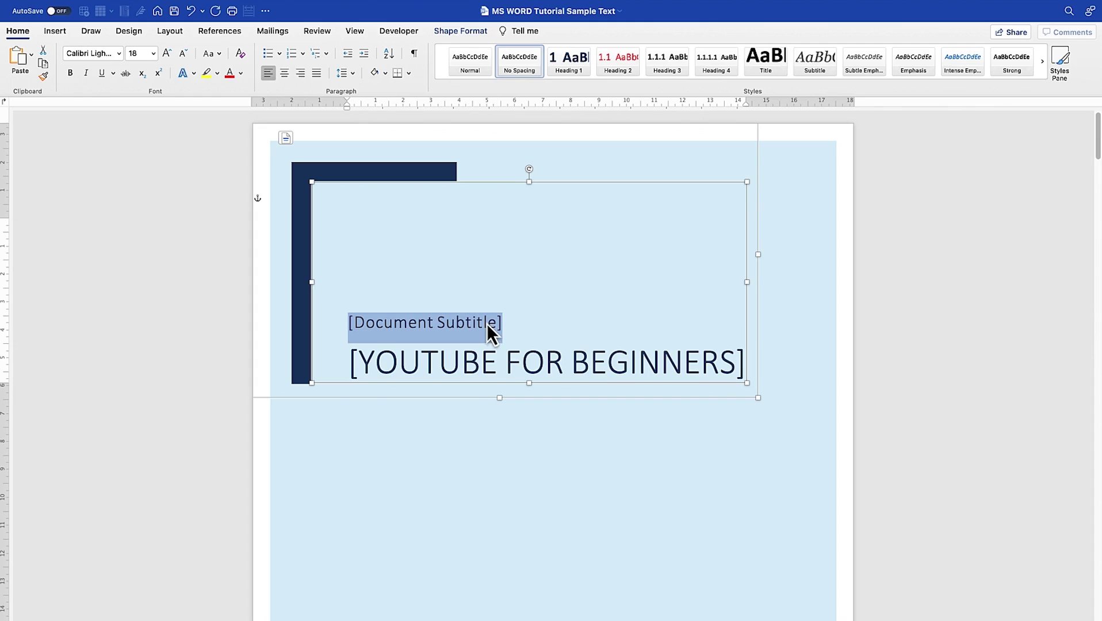
click(396, 332)
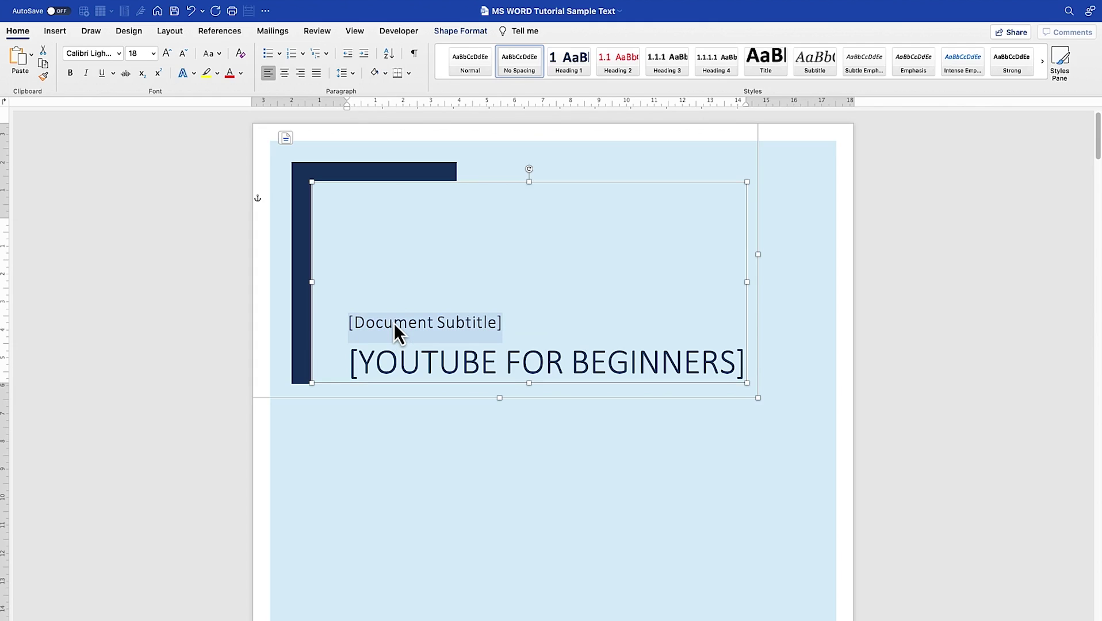
key(BackSpace)
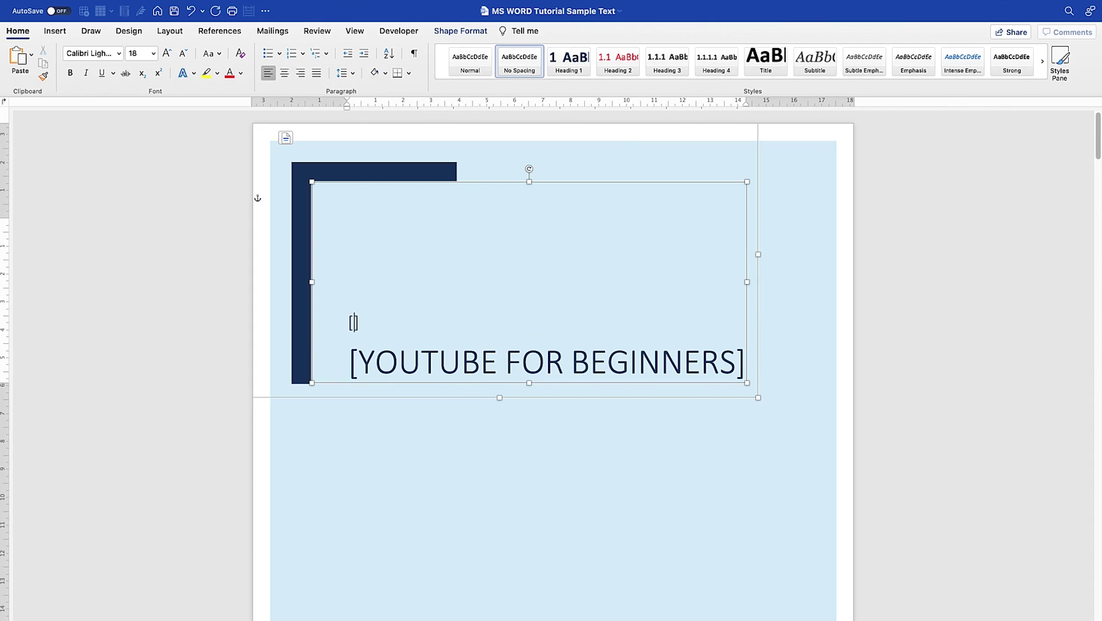
text(tut)
key(BackSpace)
key(BackSpace)
text(Students)
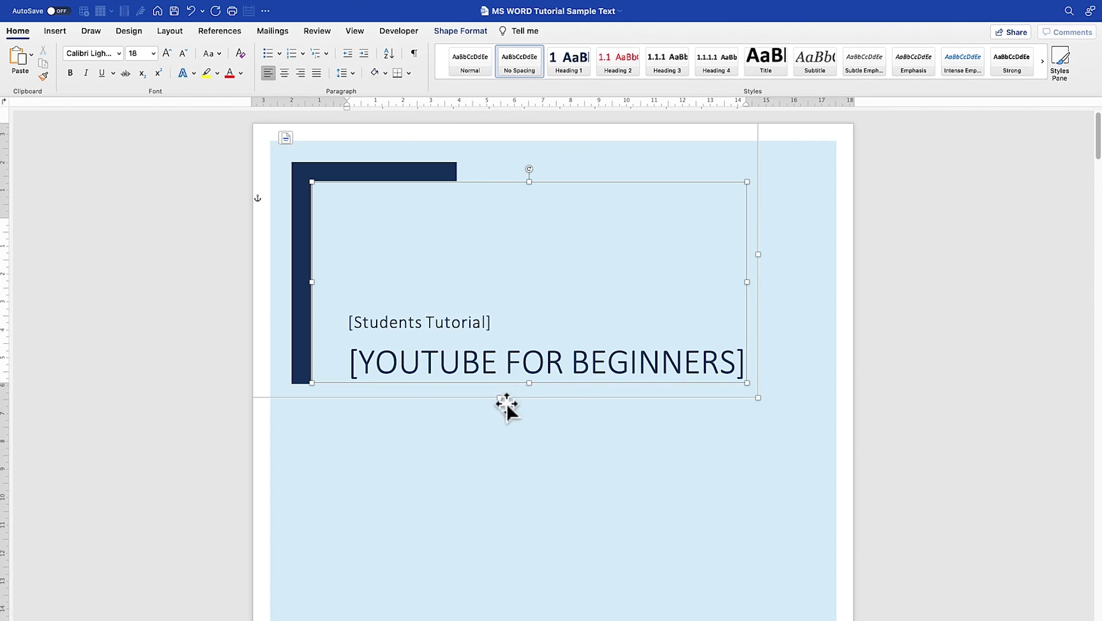
Replace the Windows User author placeholder with the author's full name
click(546, 508)
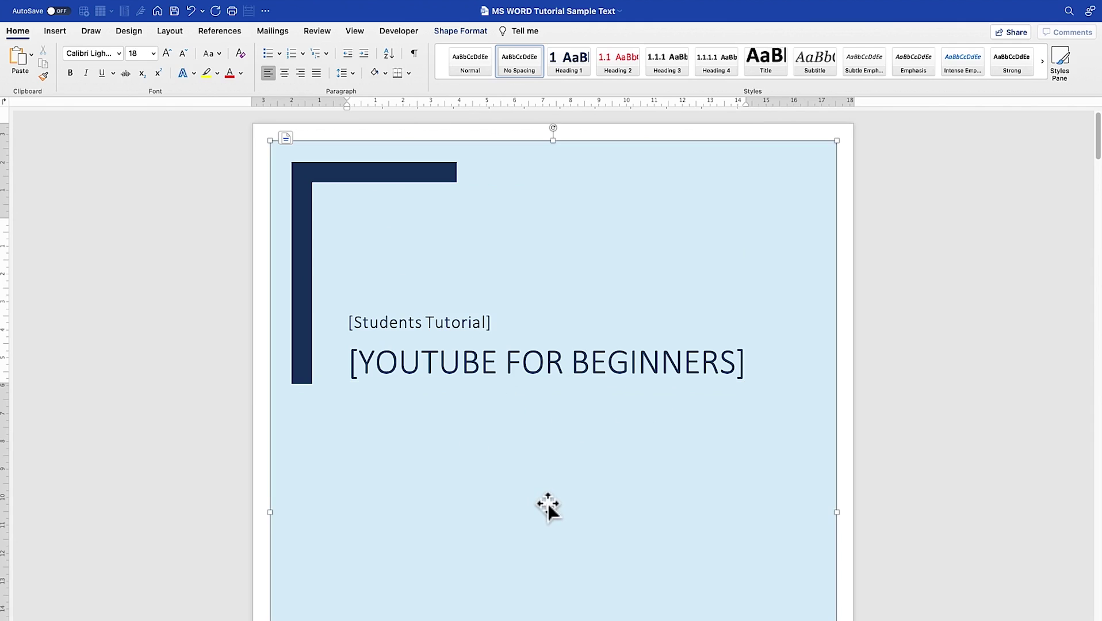
scroll(485, 351, down, 8)
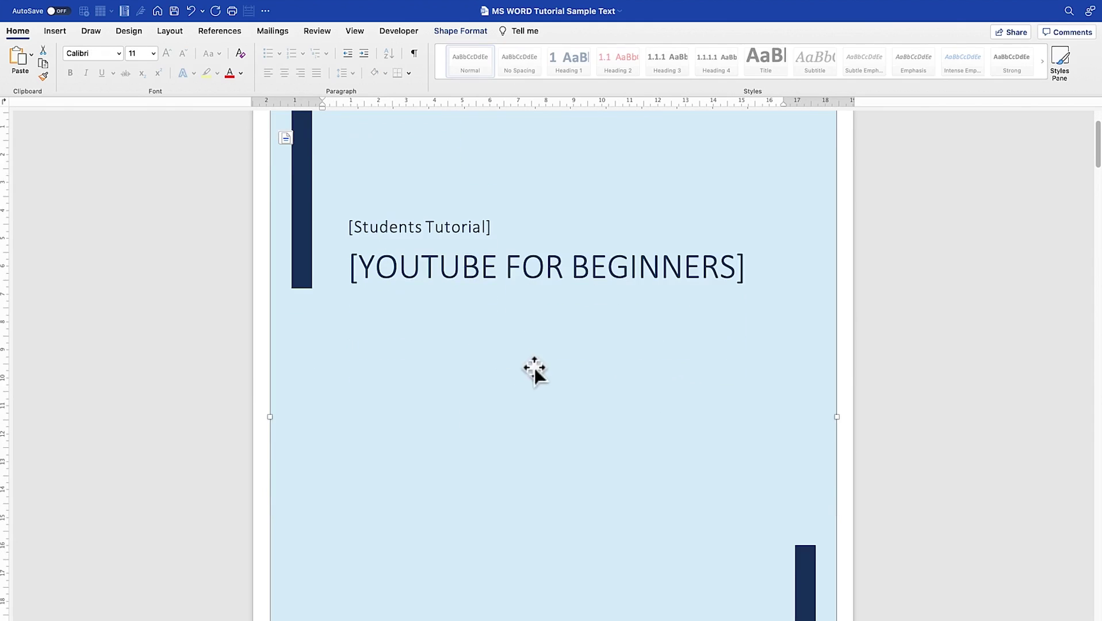
click(684, 586)
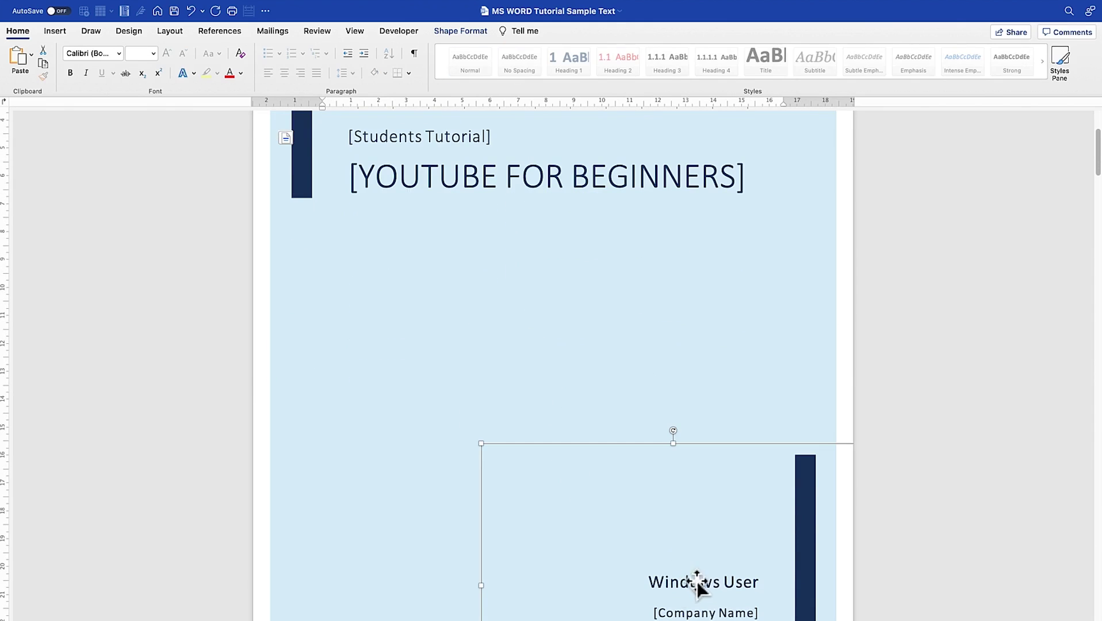
click(714, 585)
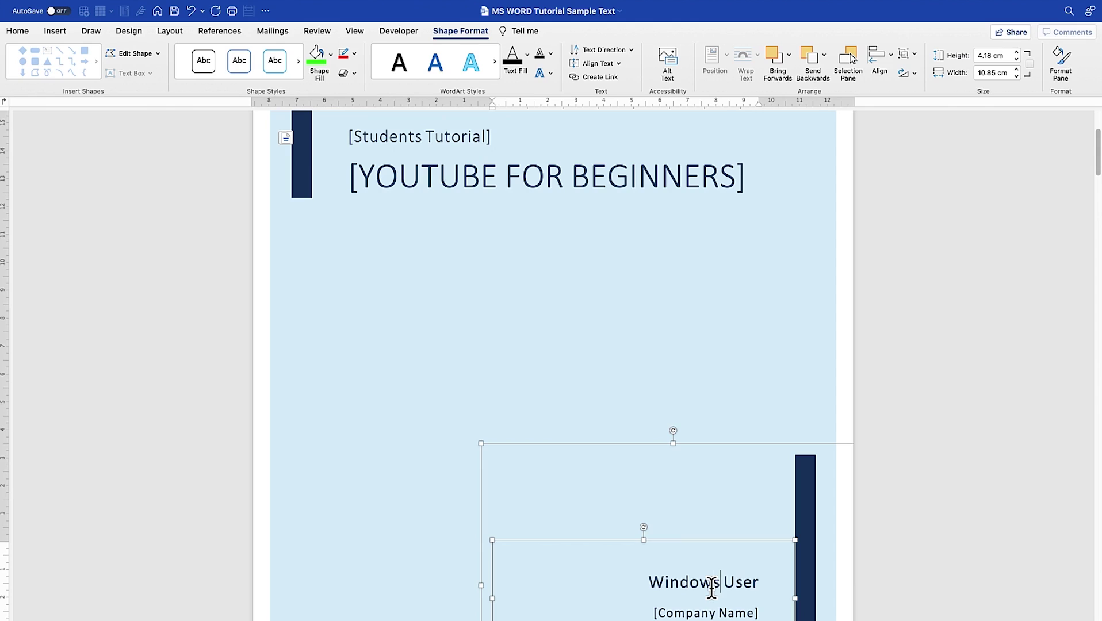
key(BackSpace)
key(BackSpace)
key(BackSpace)
key(BackSpace)
key(BackSpace)
key(BackSpace)
key(BackSpace)
key(BackSpace)
key(BackSpace)
key(BackSpace)
key(BackSpace)
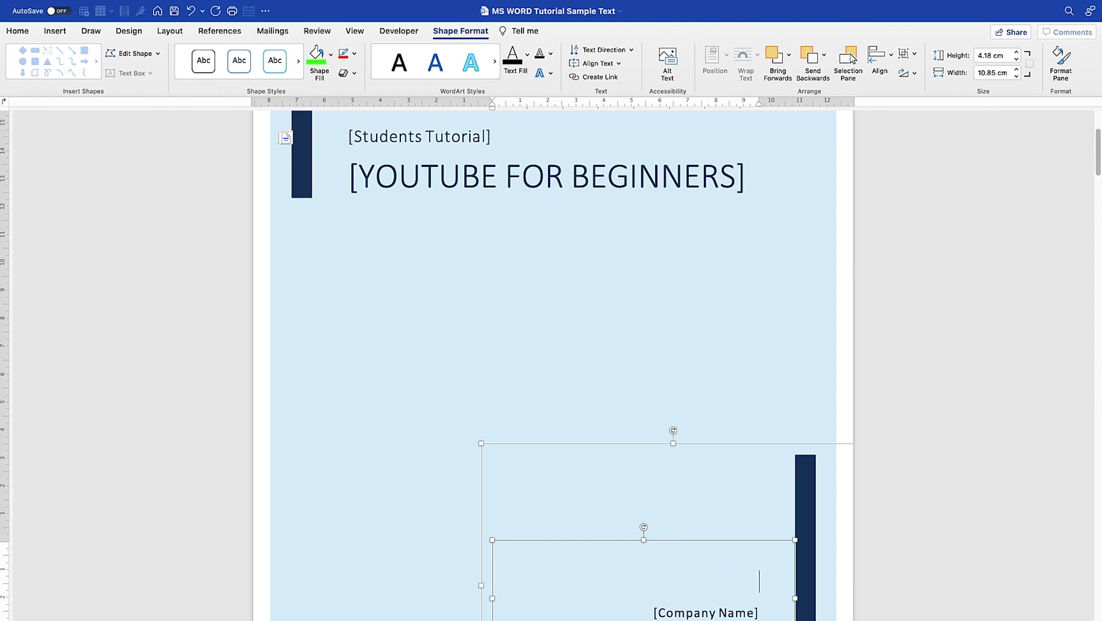
text(Dr. A. S. Abdurrasheed)
Set the company name placeholder to [EPIC Mentorship]
click(718, 612)
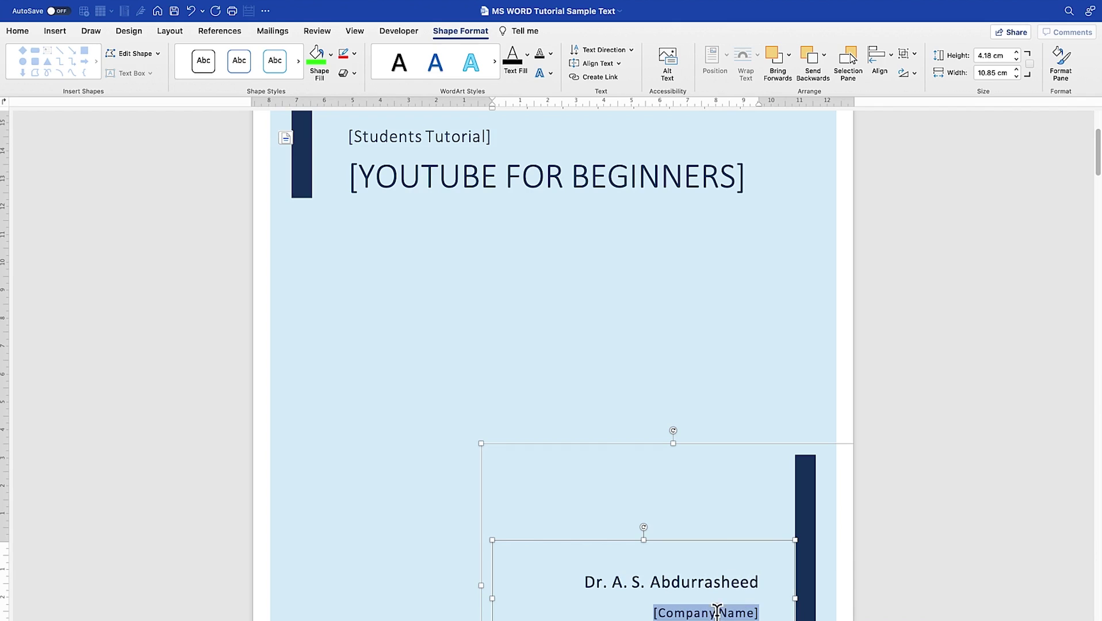
text([])
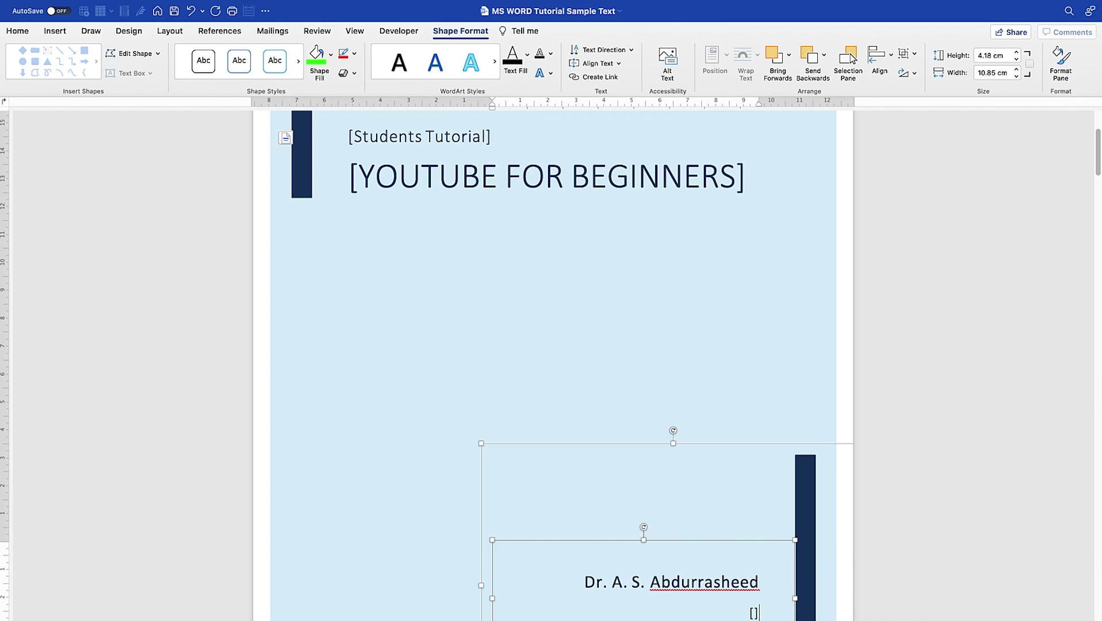
text(EPIC MEn)
key(BackSpace)
key(BackSpace)
text(entorship)
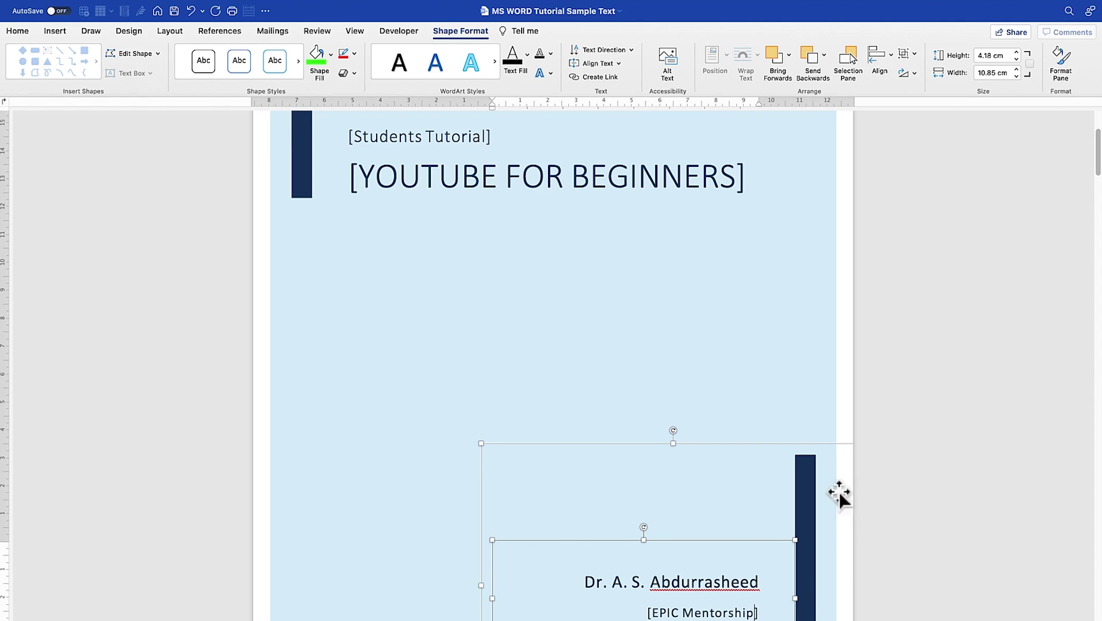
Select the group holding the top corner bar on the cover page
click(727, 413)
click(546, 179)
scroll(547, 179, up, 3)
click(522, 381)
click(299, 240)
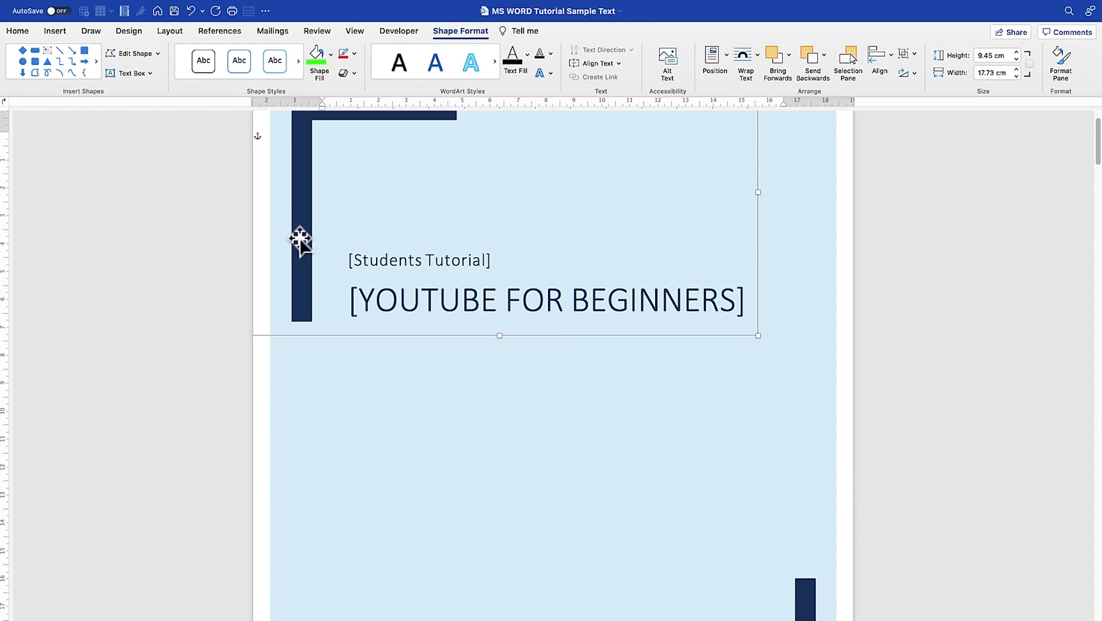
Try a red fill on the L-shaped corner bar, then undo it
click(302, 250)
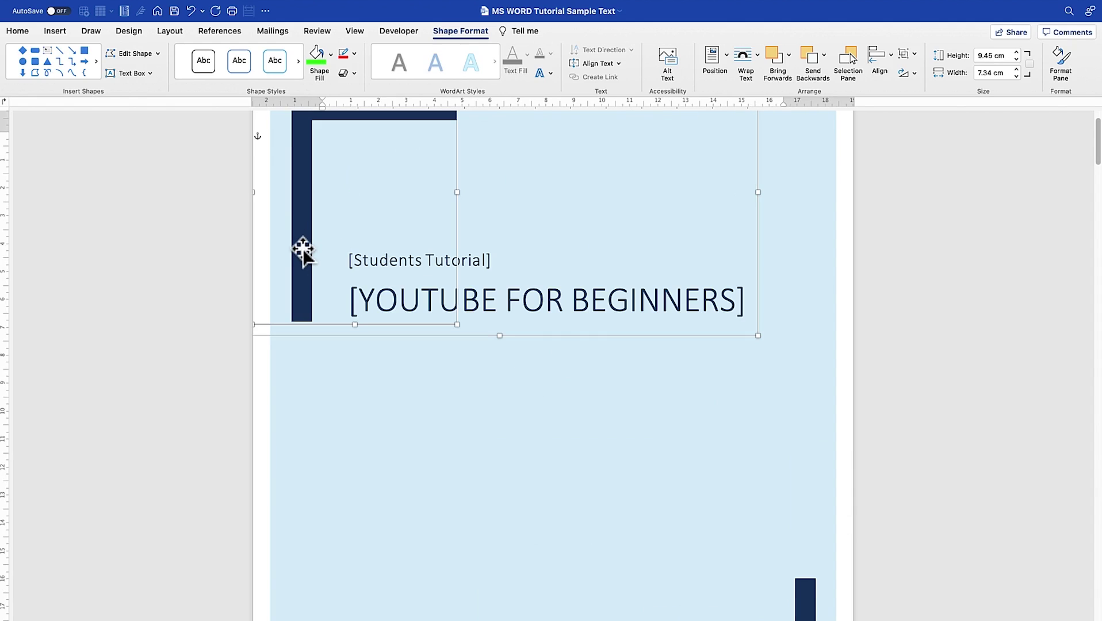
click(298, 61)
click(331, 55)
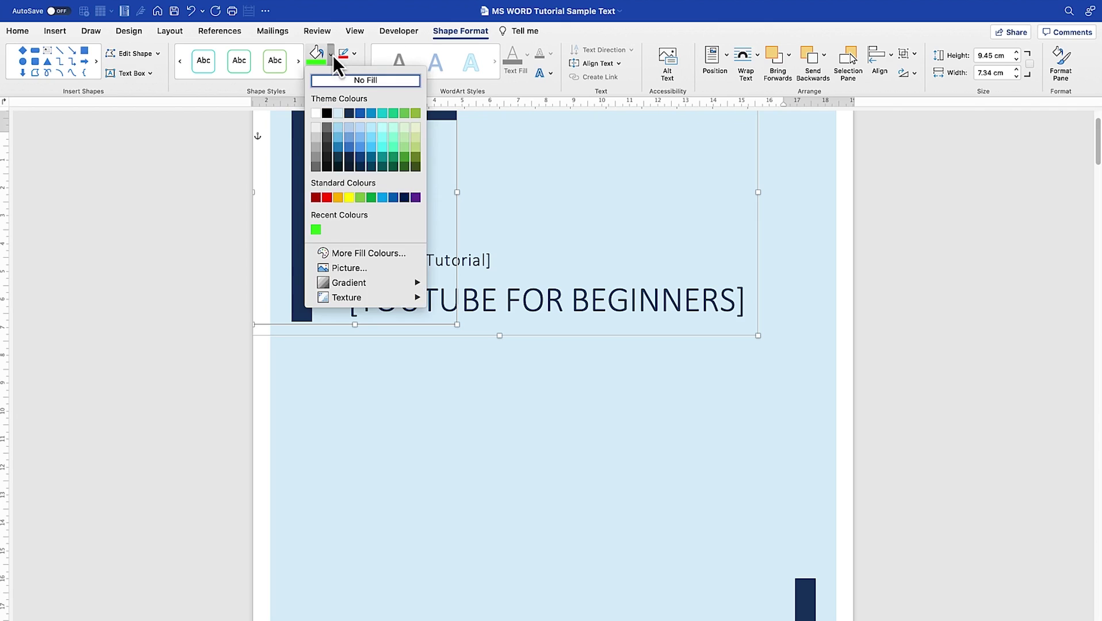
click(327, 198)
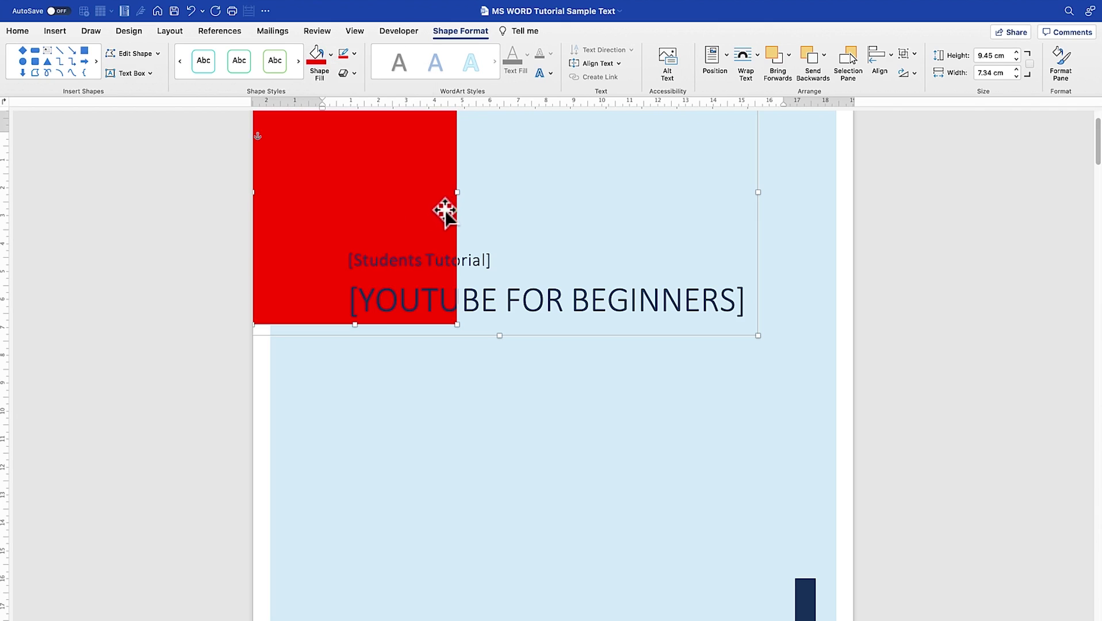
key(ctrl+z)
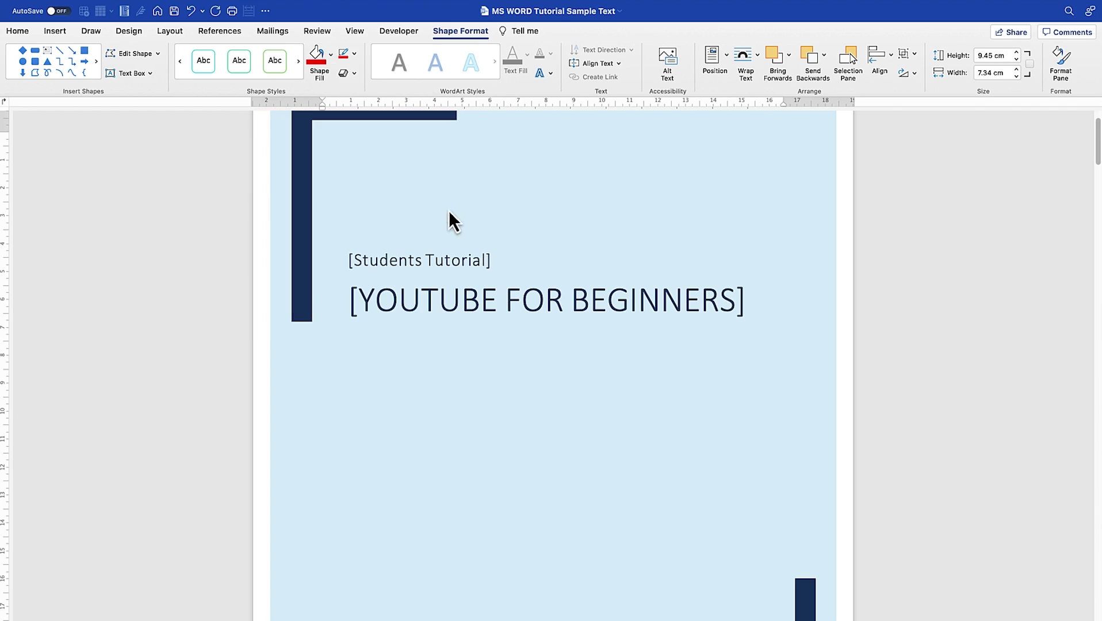
Fill the light-blue background rectangle with yellow
click(518, 183)
scroll(513, 196, up, 2)
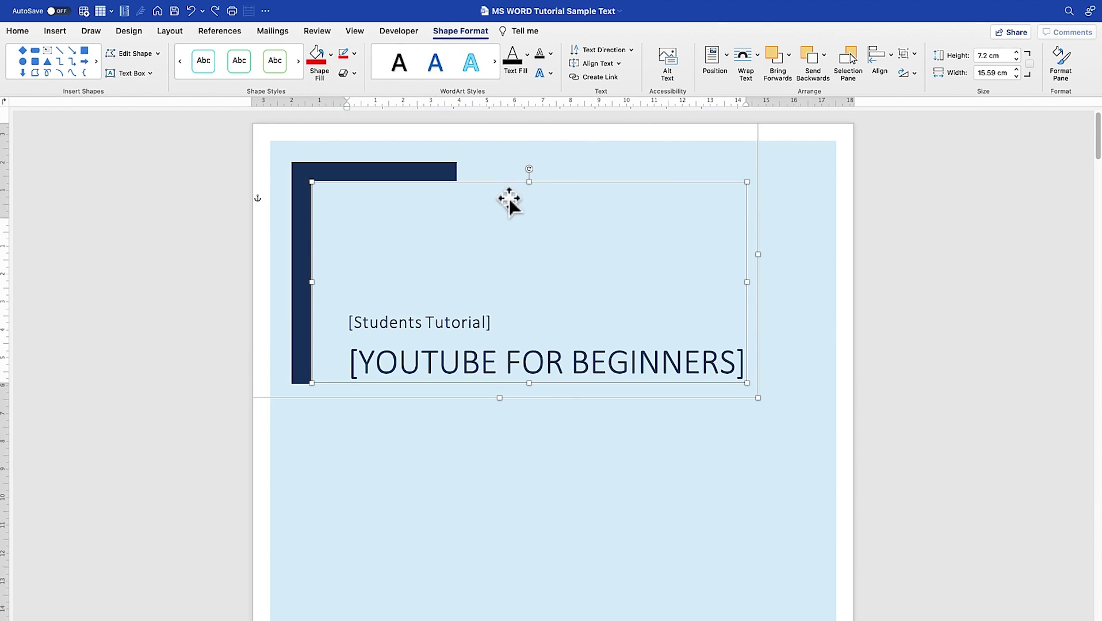
click(439, 171)
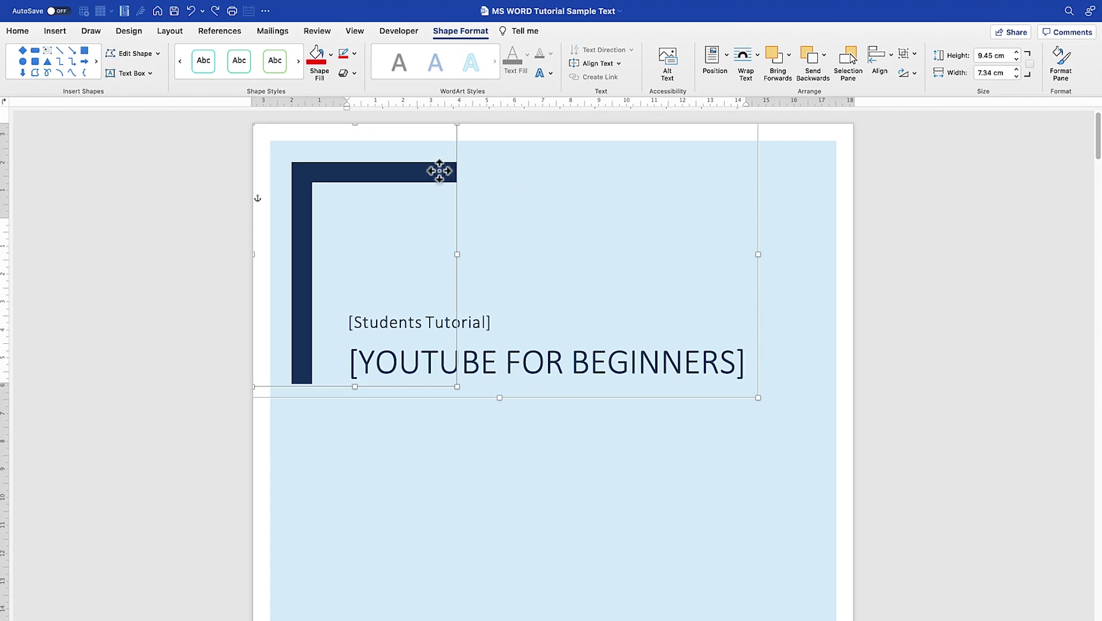
click(581, 294)
click(518, 167)
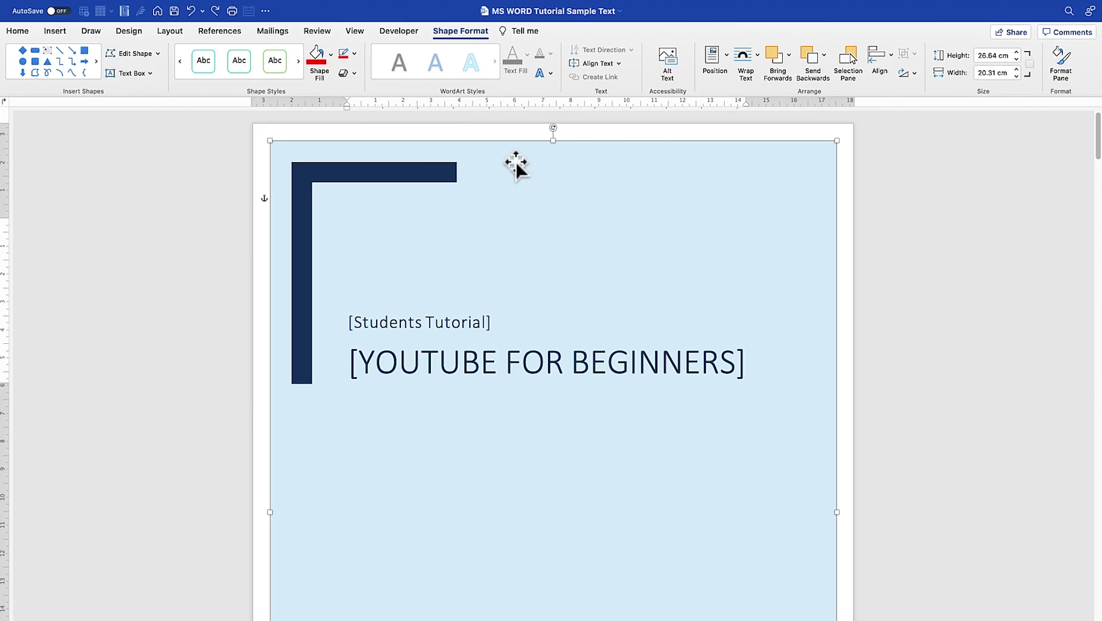
click(332, 55)
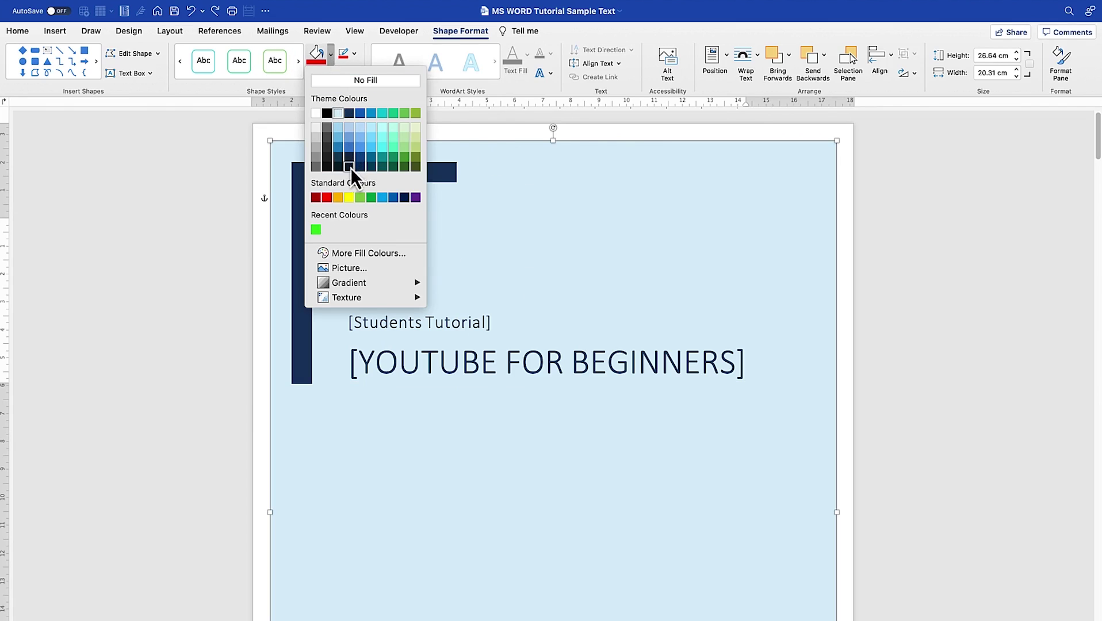
click(348, 198)
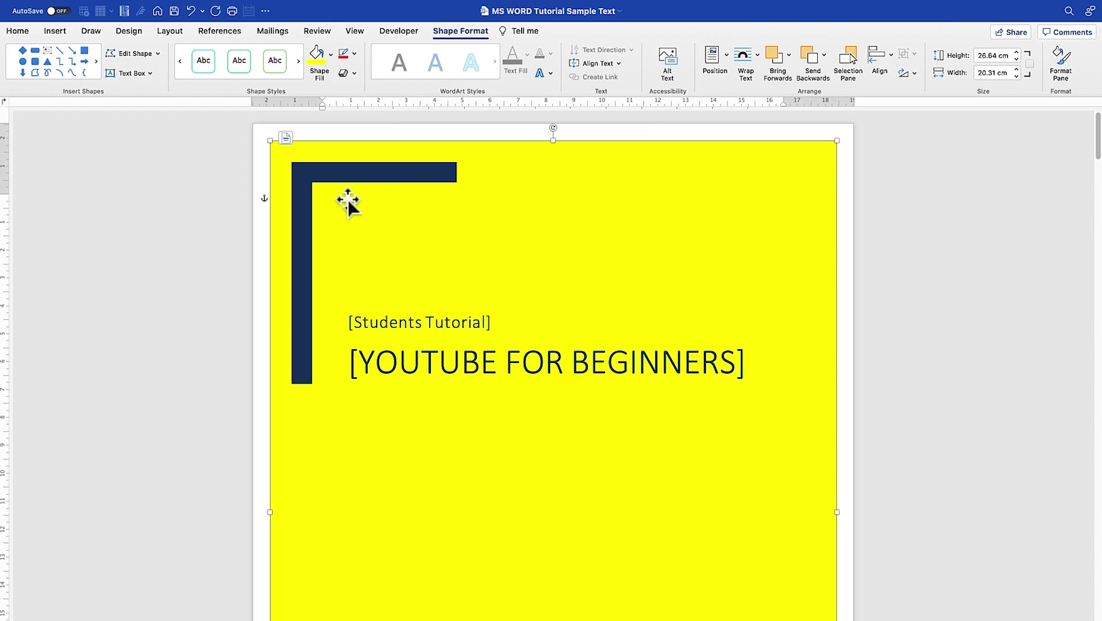
Fill the top-left L-shaped corner bar with dark grey instead of navy
click(693, 256)
click(401, 171)
drag(402, 174, 433, 177)
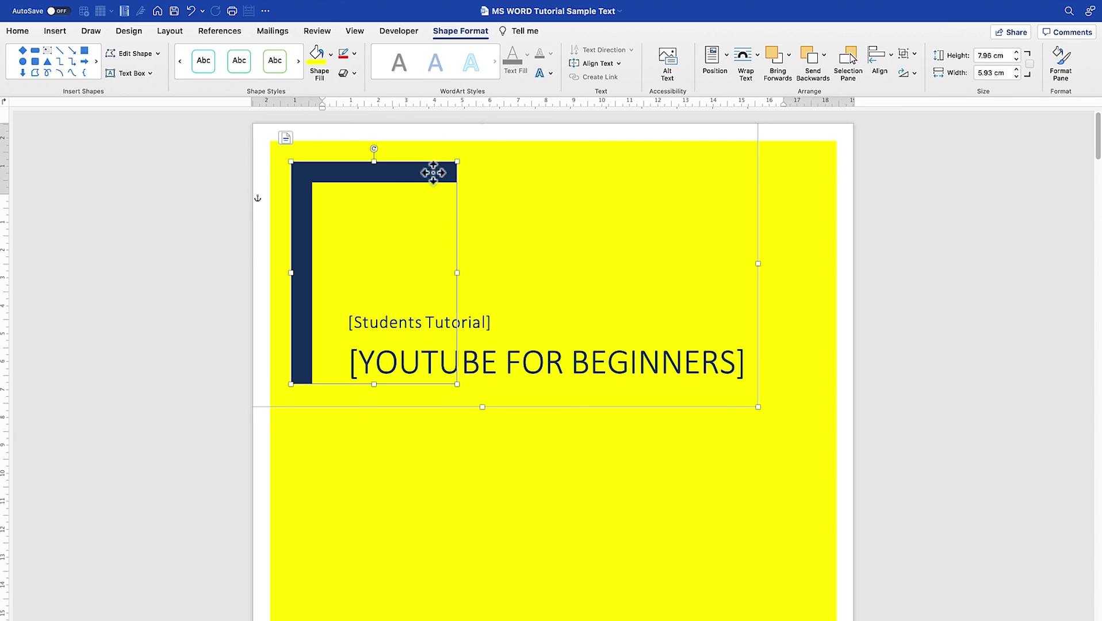
right_click(436, 177)
click(394, 178)
click(330, 56)
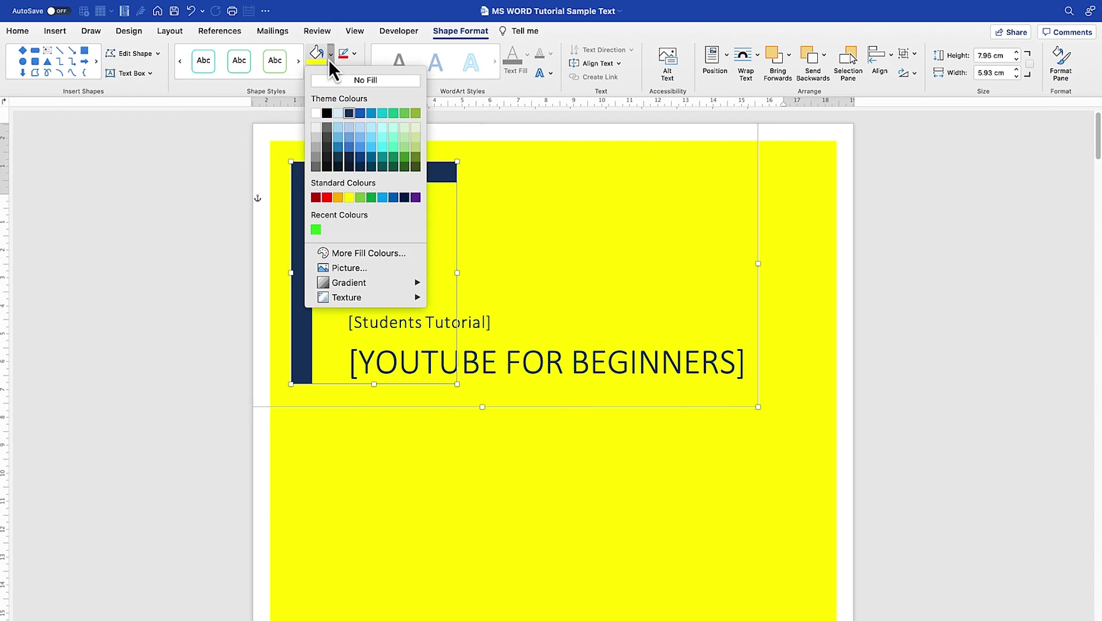
click(326, 131)
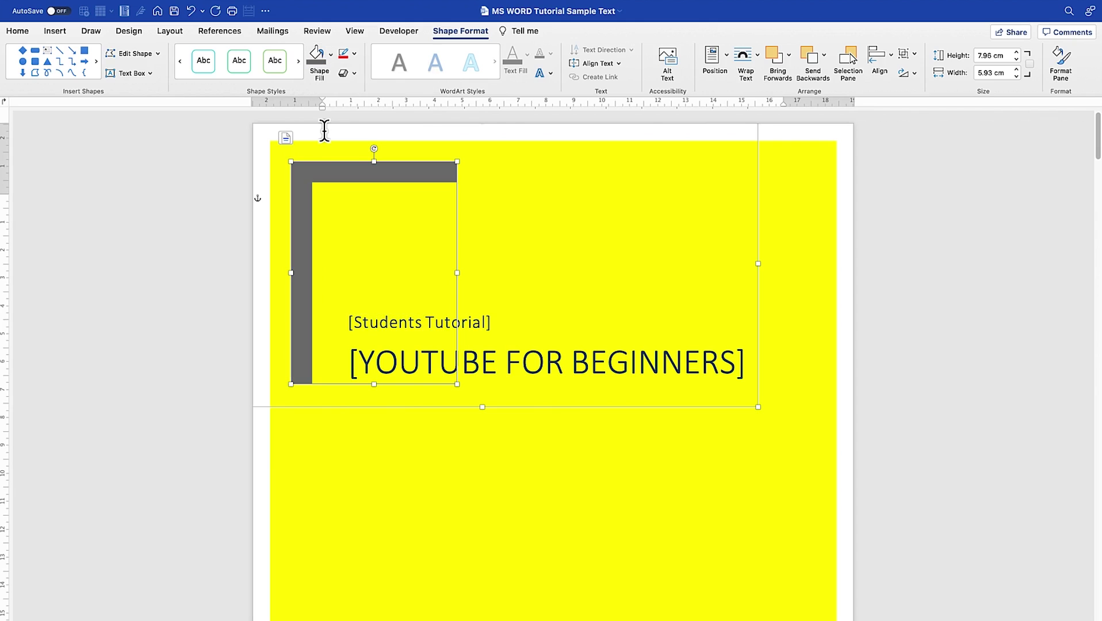
click(477, 132)
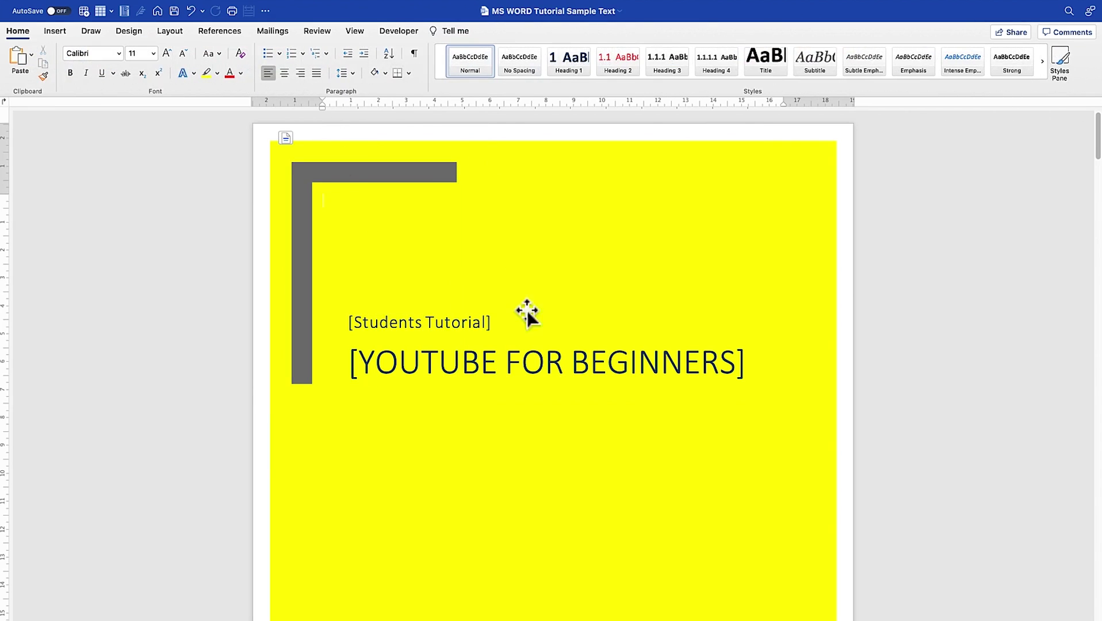
scroll(736, 538, down, 2)
Fill the bottom-right navy L-shaped bar beside the name block with the same grey
scroll(737, 541, down, 2)
click(814, 504)
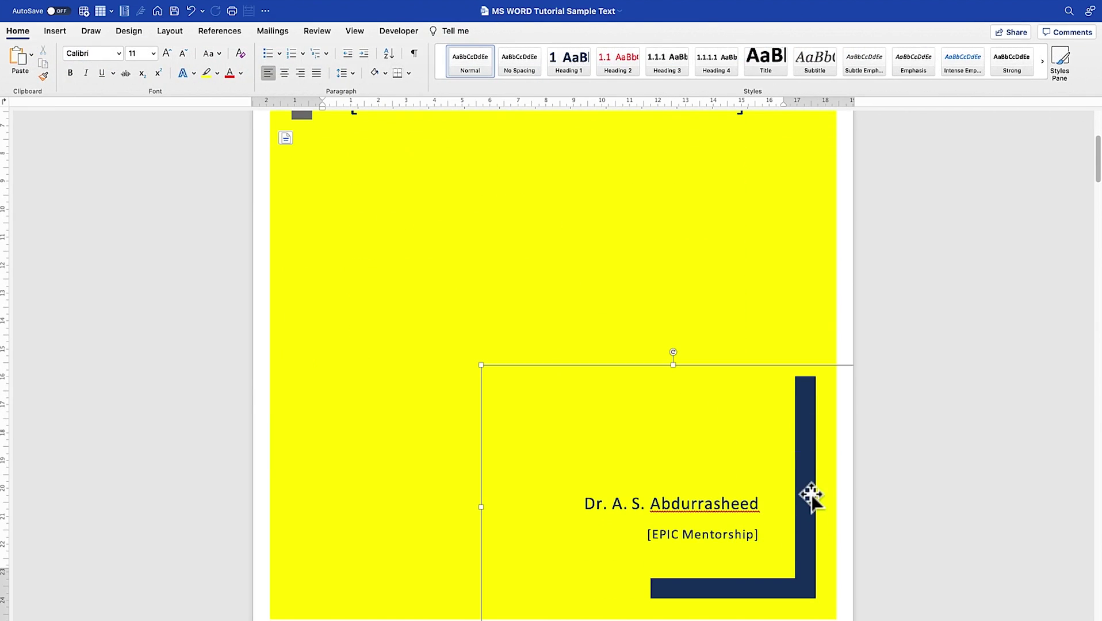
click(806, 492)
click(783, 473)
click(803, 431)
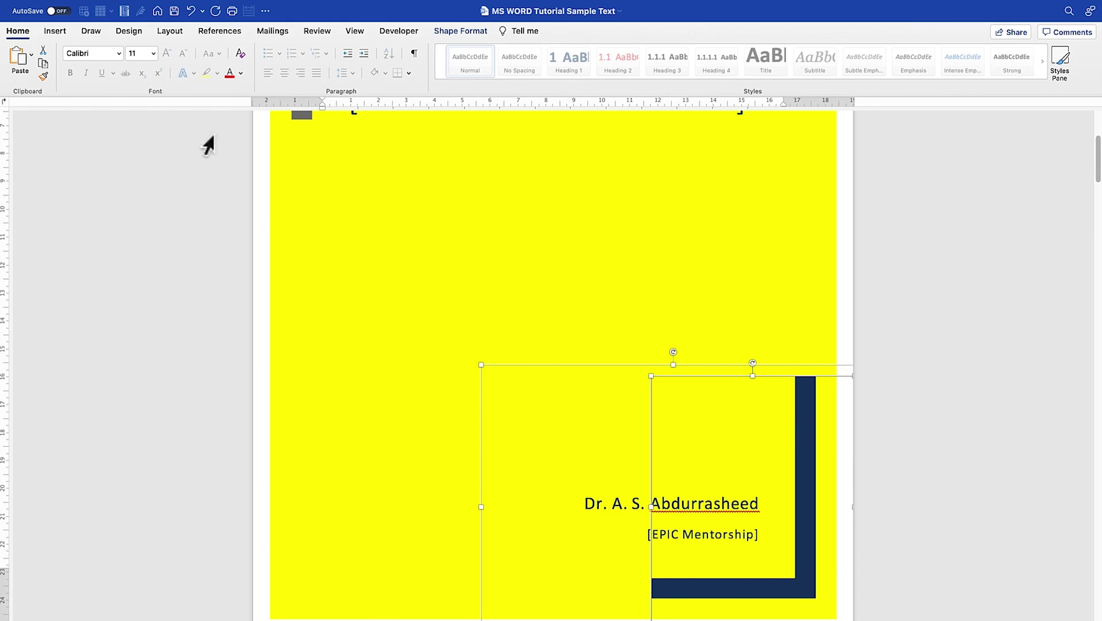
drag(770, 416, 770, 406)
click(806, 373)
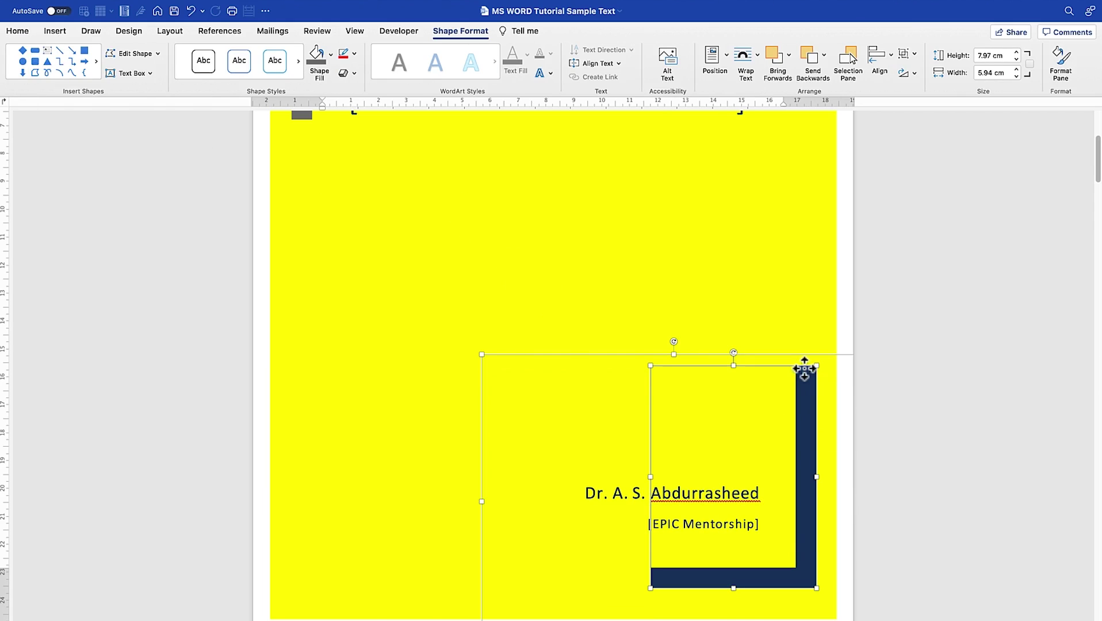
click(317, 57)
click(618, 205)
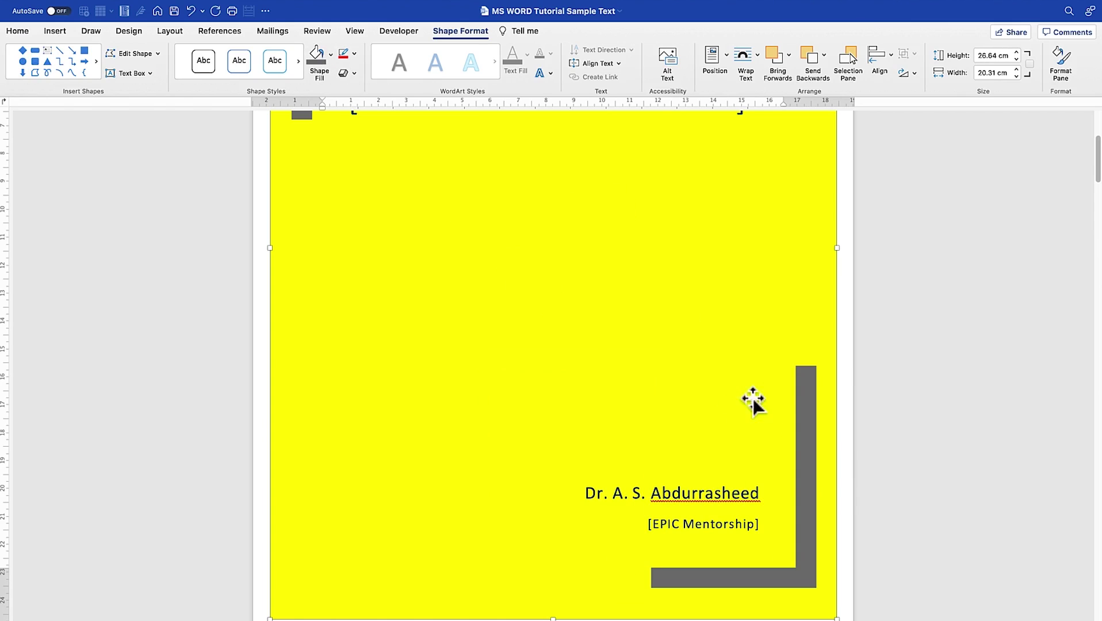
scroll(694, 349, up, 5)
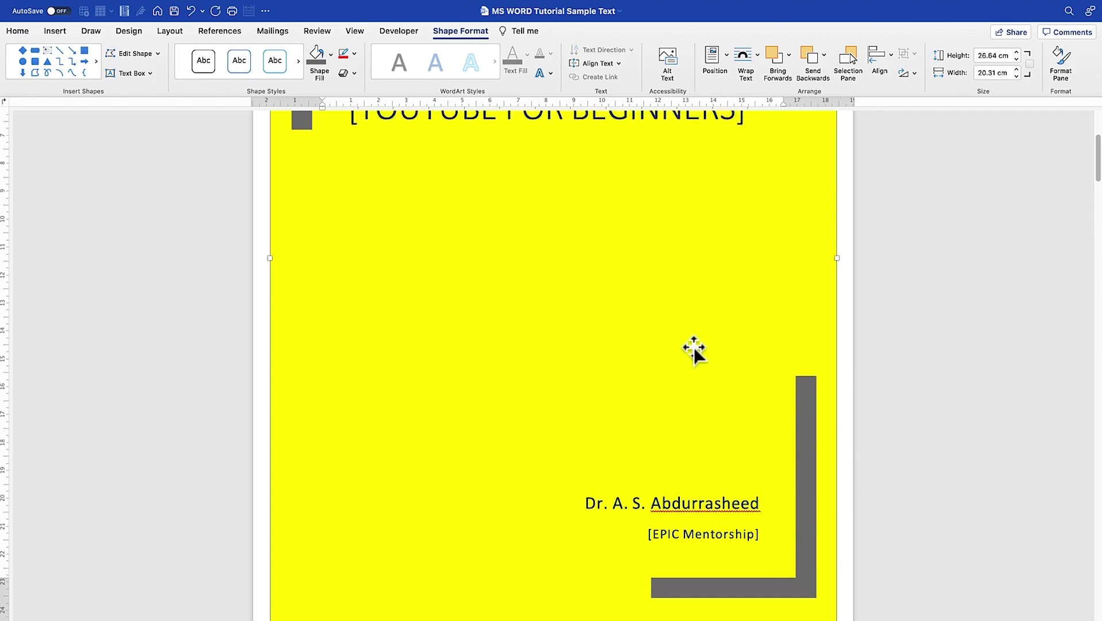
scroll(718, 305, up, 2)
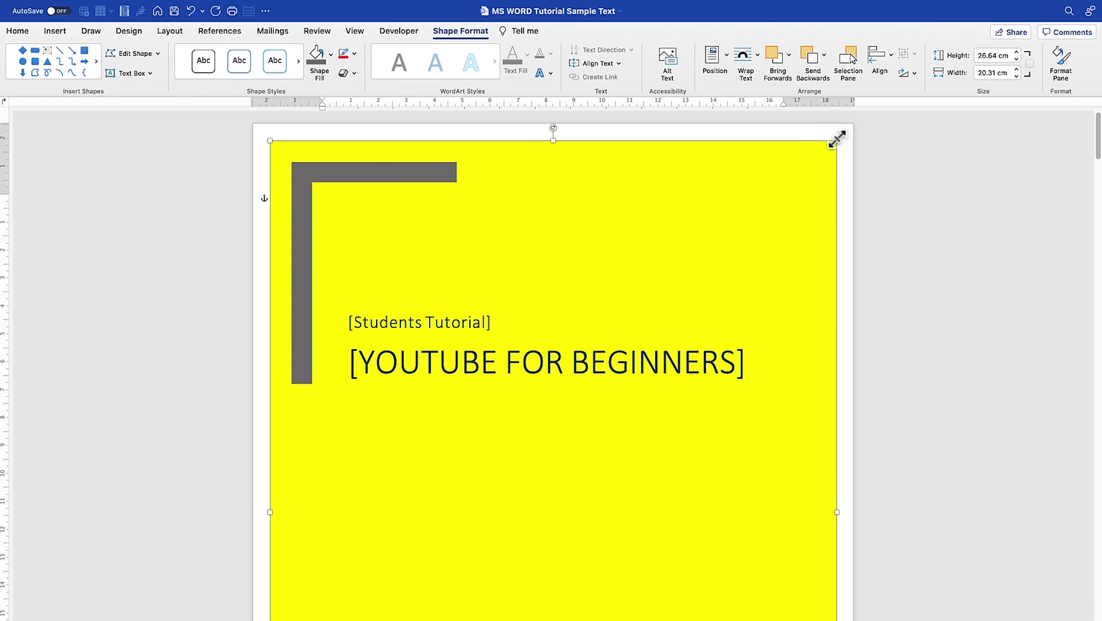
Try a light blue fill on the title text box, then undo it
mouse_move(837, 140)
mouse_down()
mouse_move(859, 128)
mouse_move(580, 256)
mouse_move(839, 120)
mouse_move(738, 187)
mouse_move(861, 133)
mouse_move(827, 145)
mouse_up()
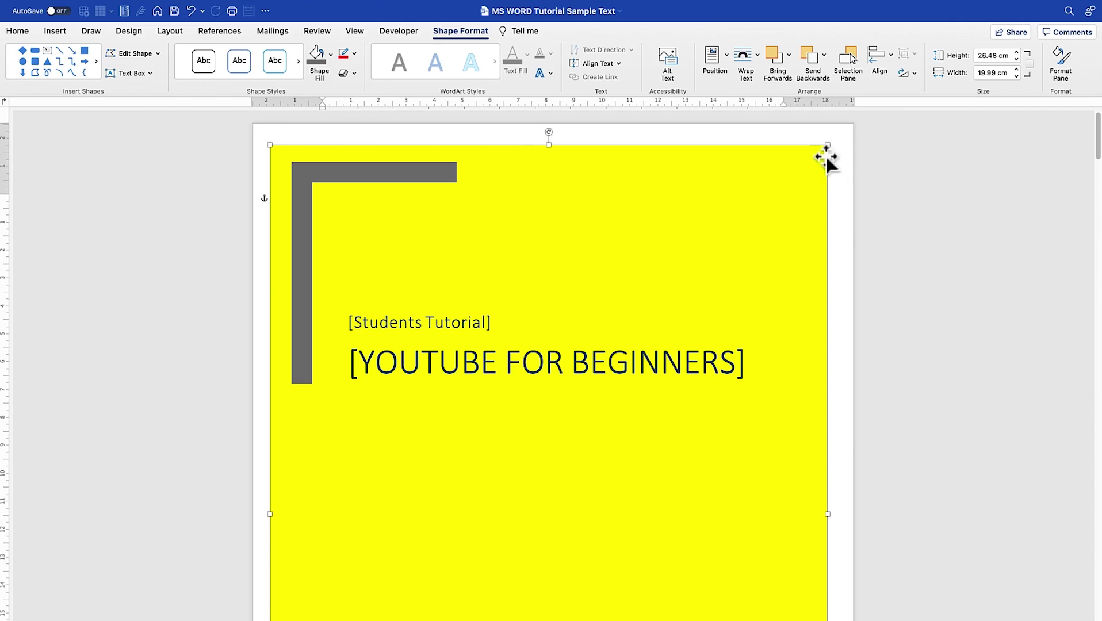
click(530, 250)
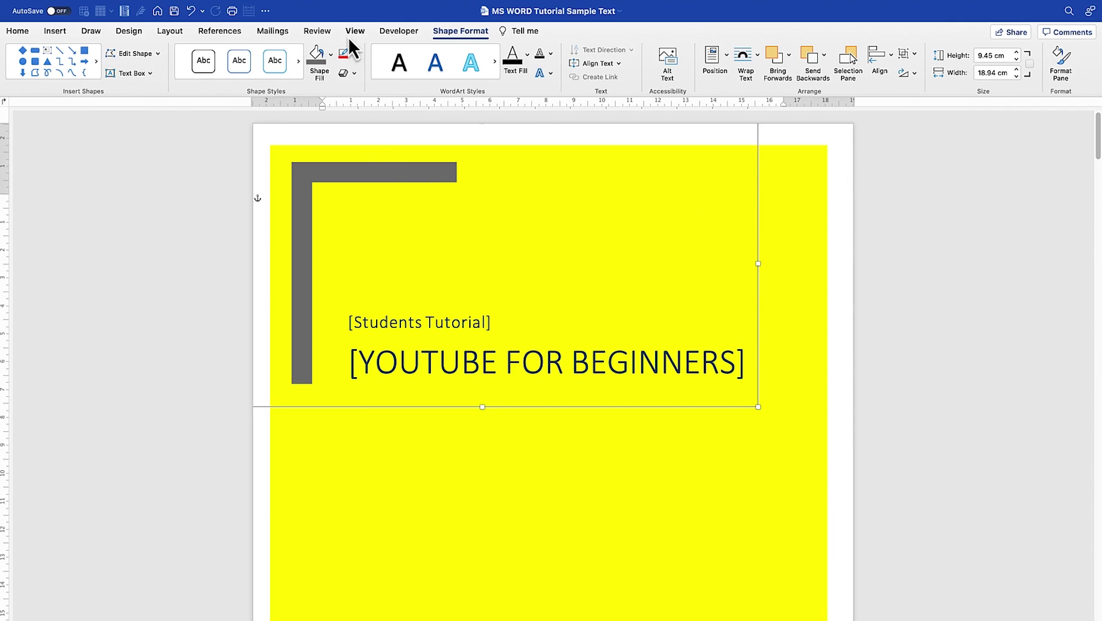
click(331, 54)
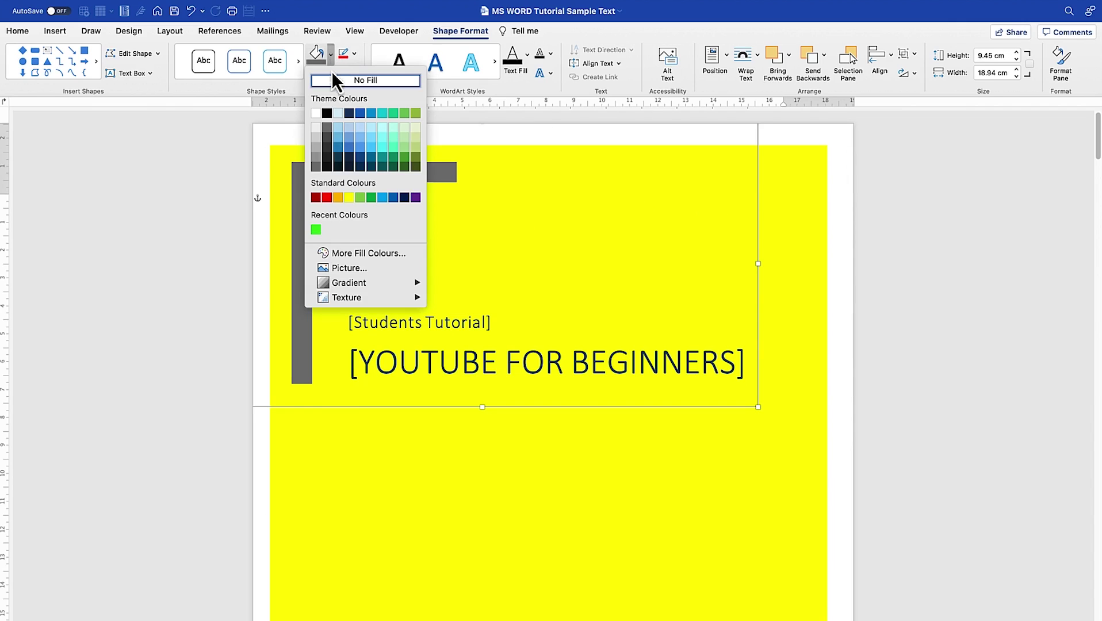
click(337, 136)
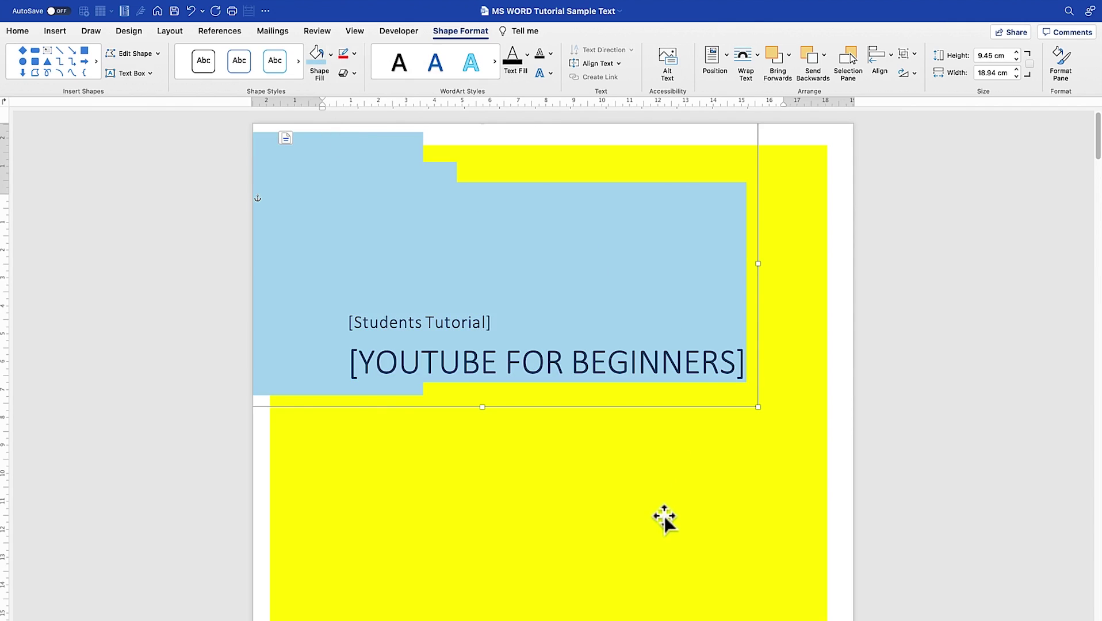
key(super+z)
Change the full-page background rectangle from yellow to the light blue theme colour
click(784, 448)
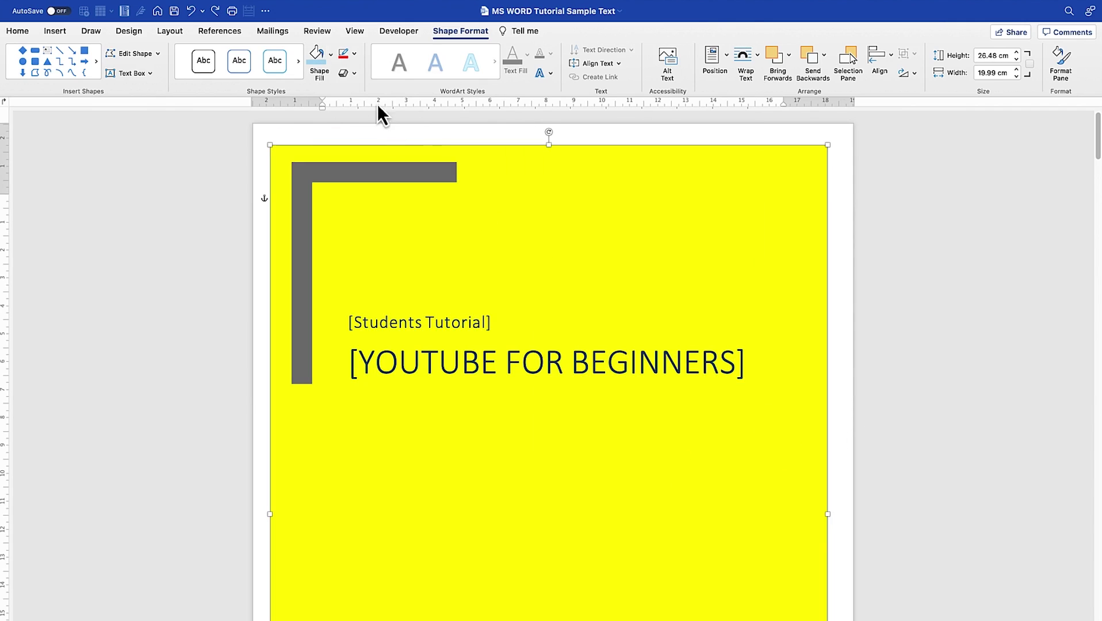
click(332, 54)
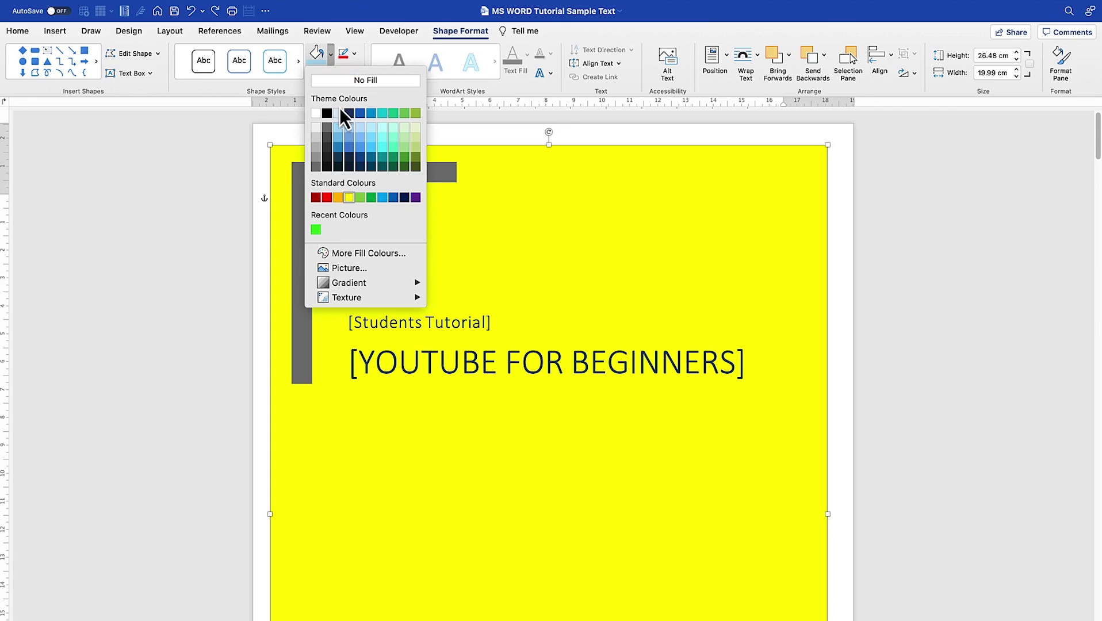
click(372, 144)
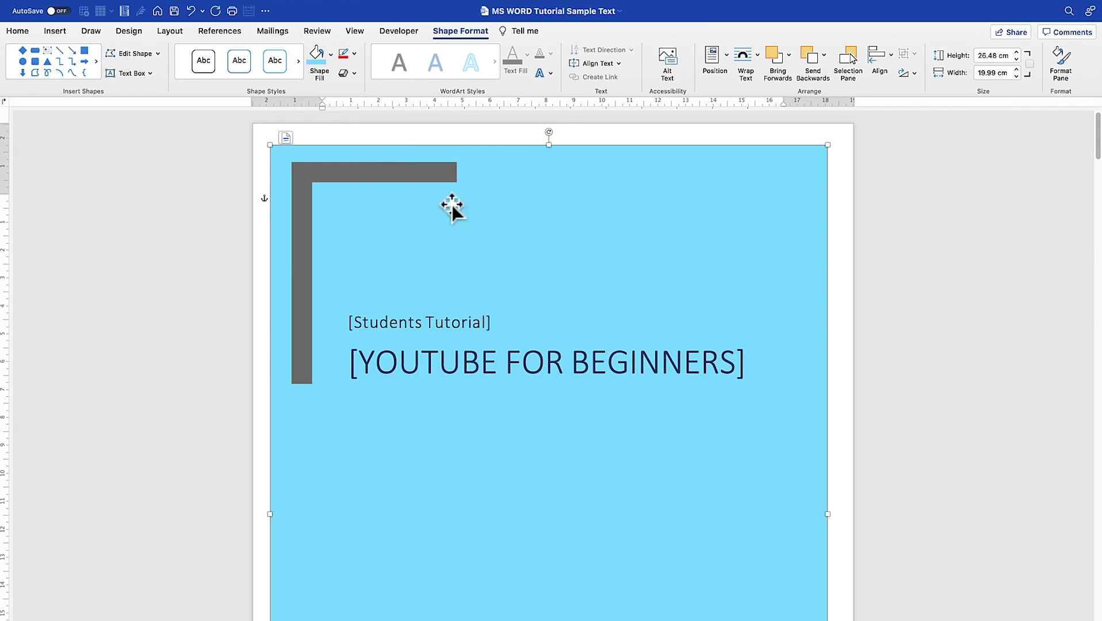
click(842, 226)
scroll(443, 285, down, 2)
scroll(452, 291, up, 2)
scroll(458, 291, down, 8)
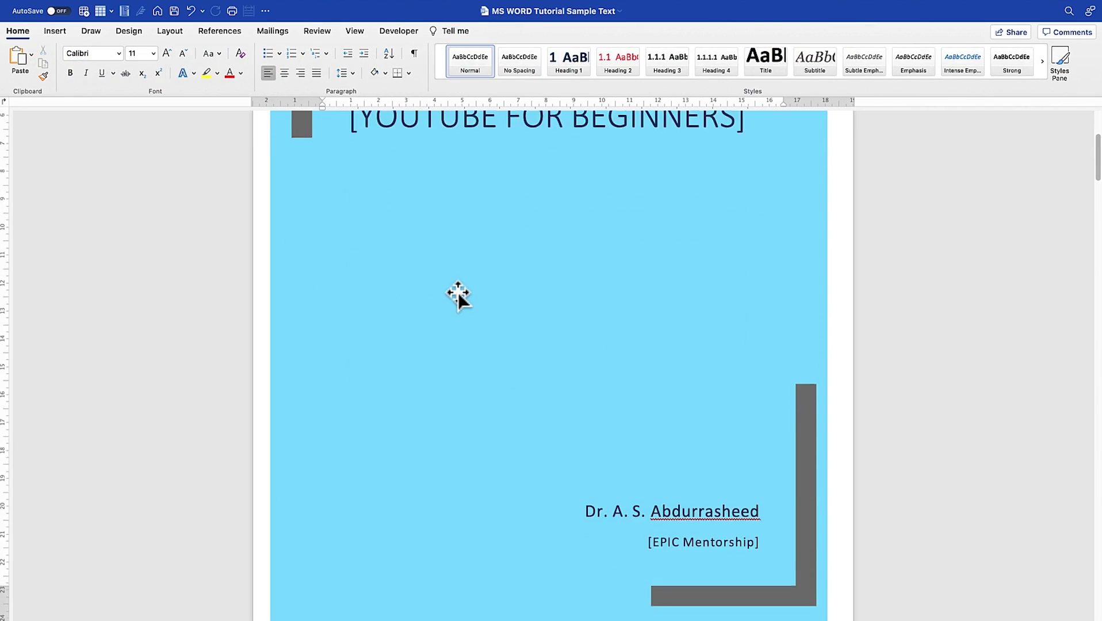
scroll(478, 280, up, 3)
scroll(478, 280, up, 8)
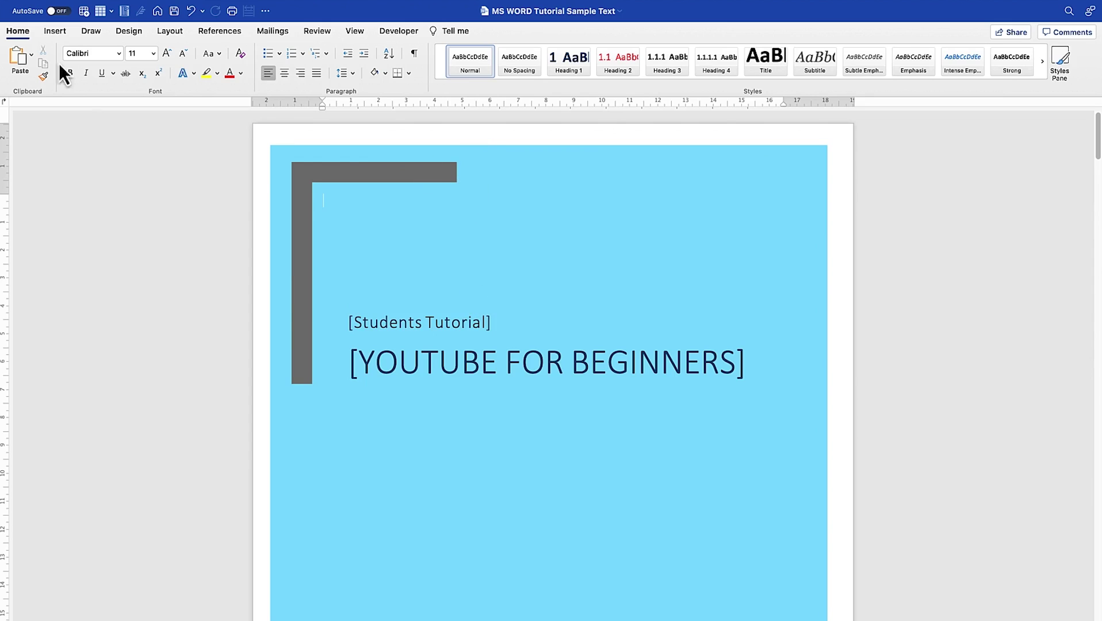
click(53, 31)
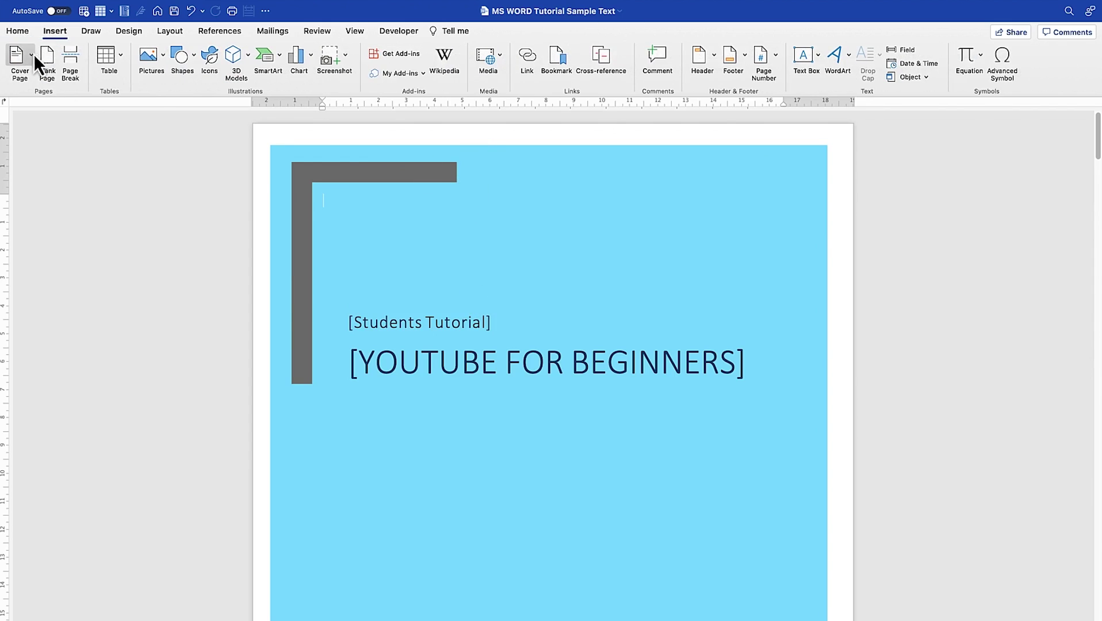
click(31, 56)
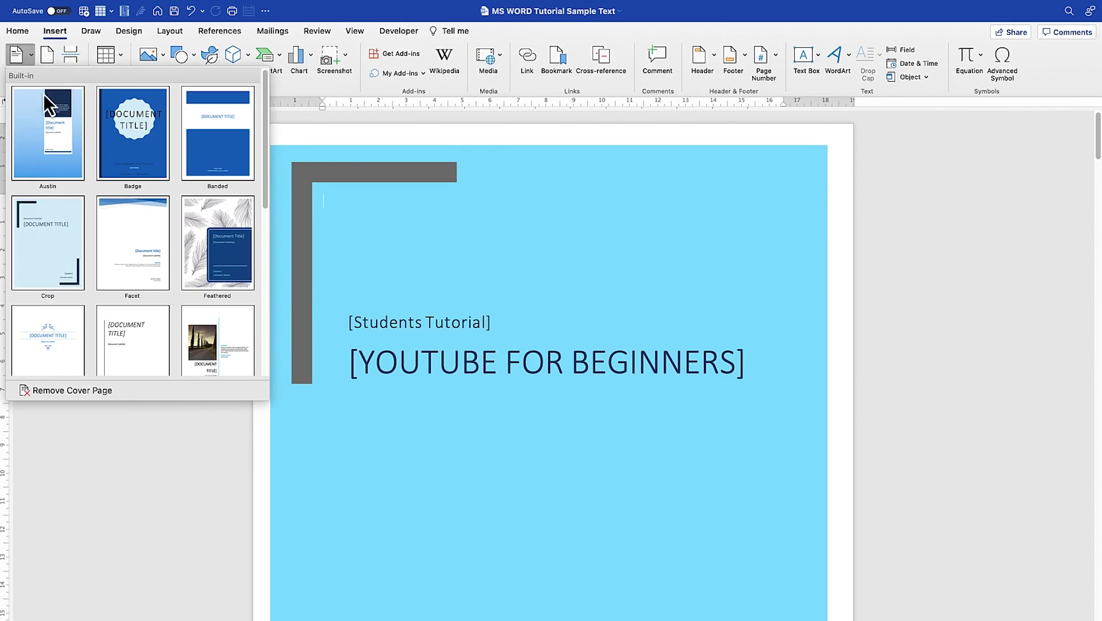
click(88, 392)
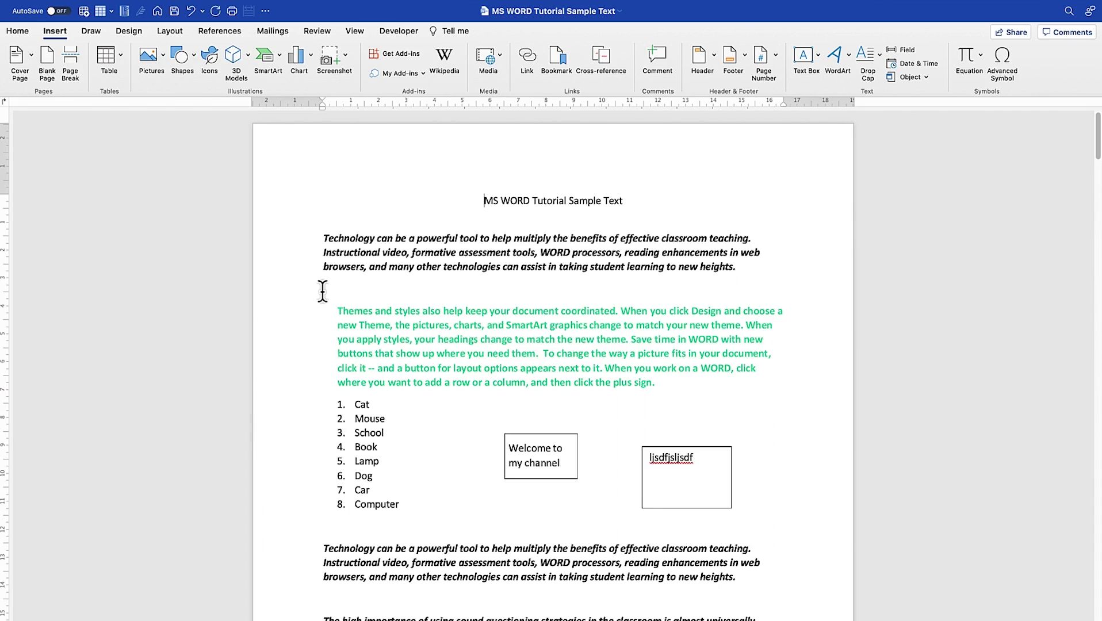
key(super+z)
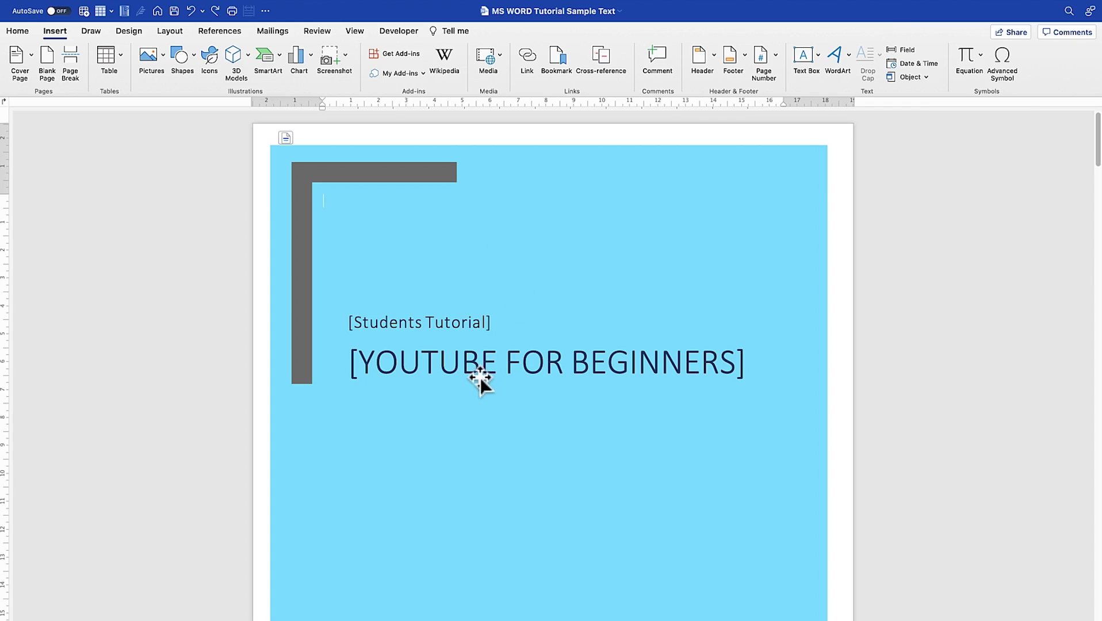
Insert 'Blue Modern Multi Purpose Youtube Thumbnail (2).png' from Downloads onto the cover page
scroll(504, 361, down, 5)
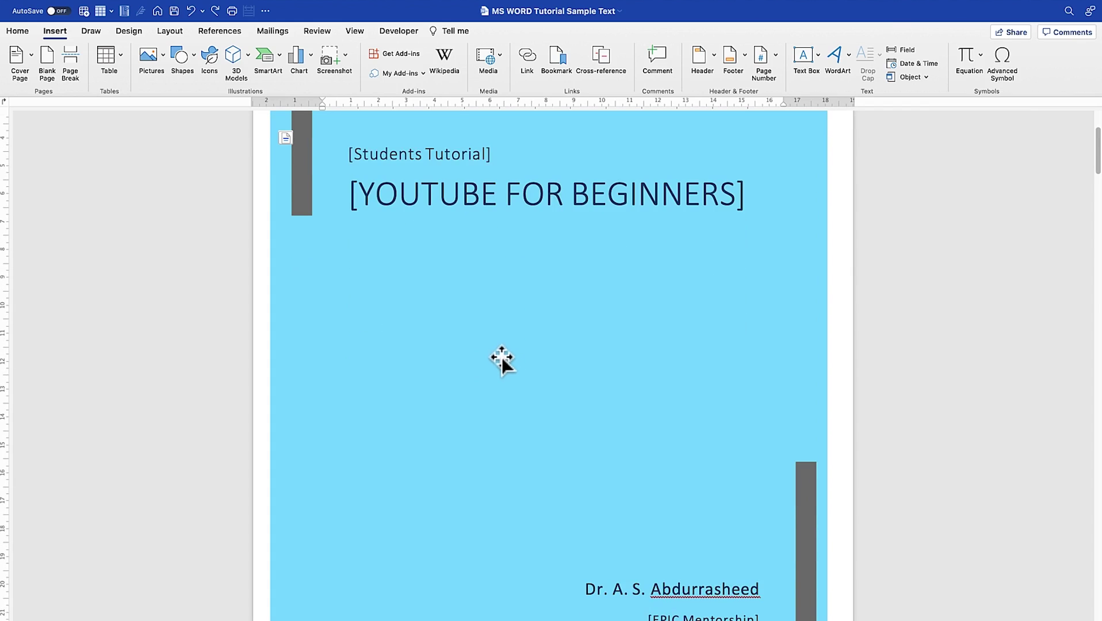
click(447, 328)
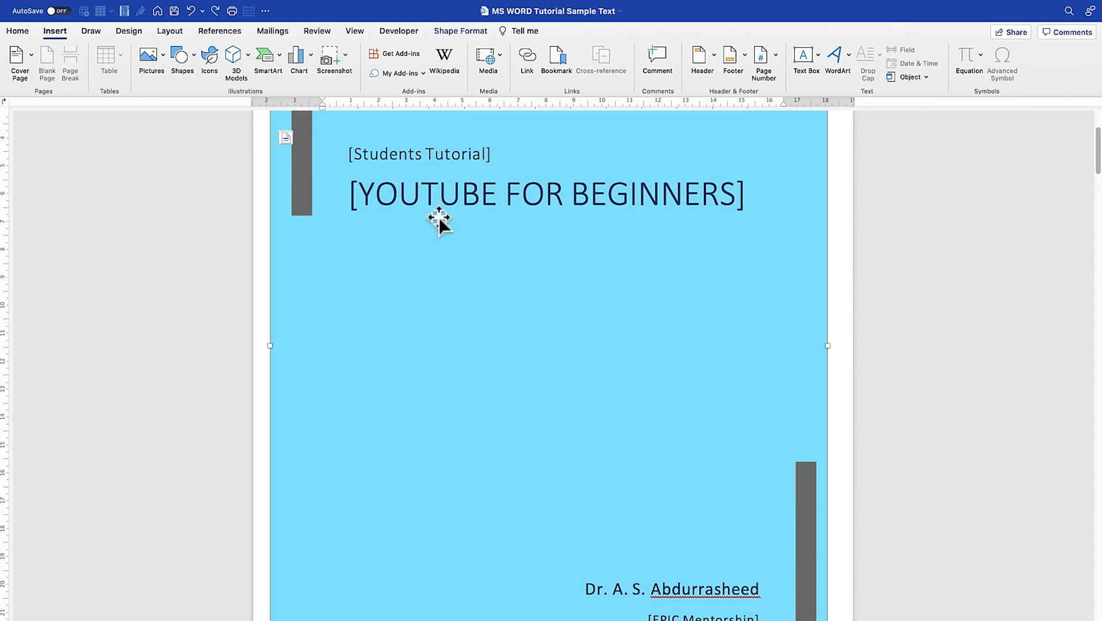
scroll(661, 443, down, 2)
scroll(660, 443, up, 6)
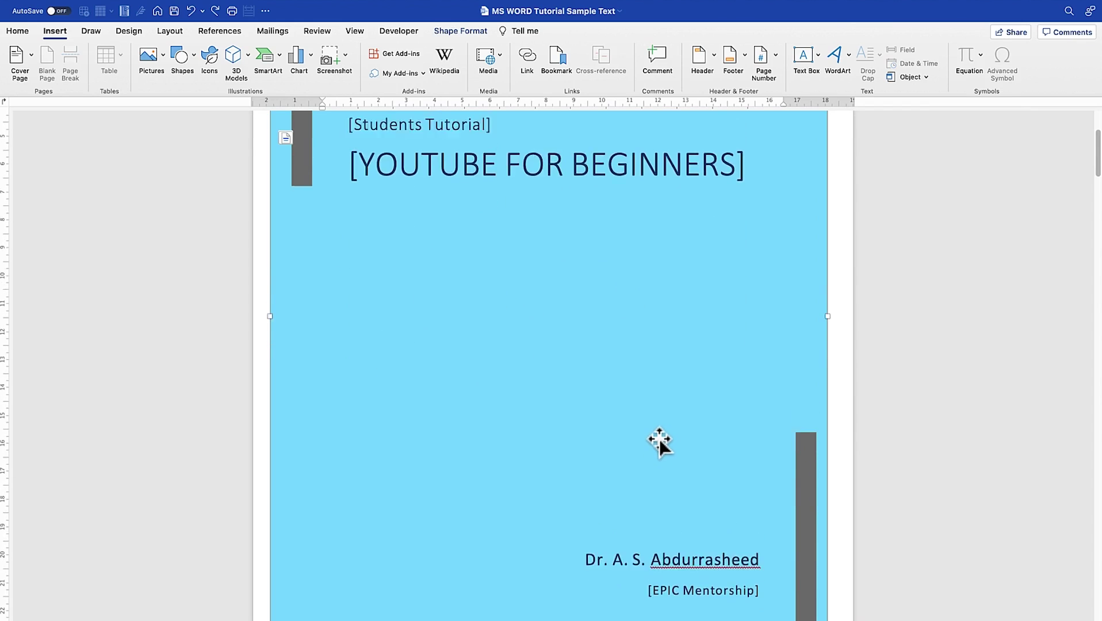
click(164, 58)
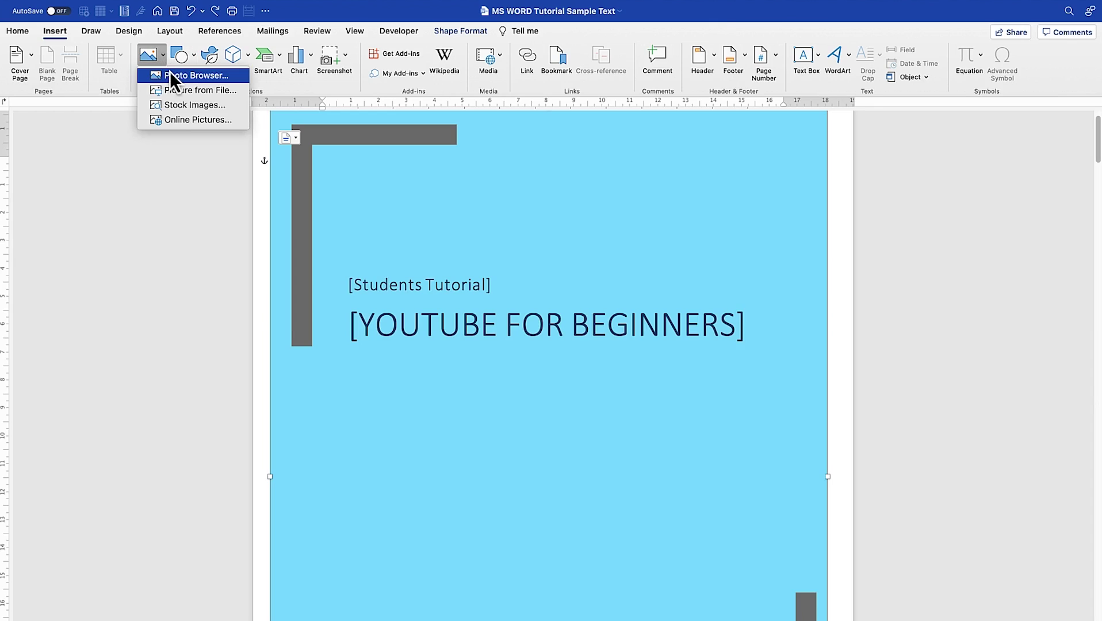
click(193, 96)
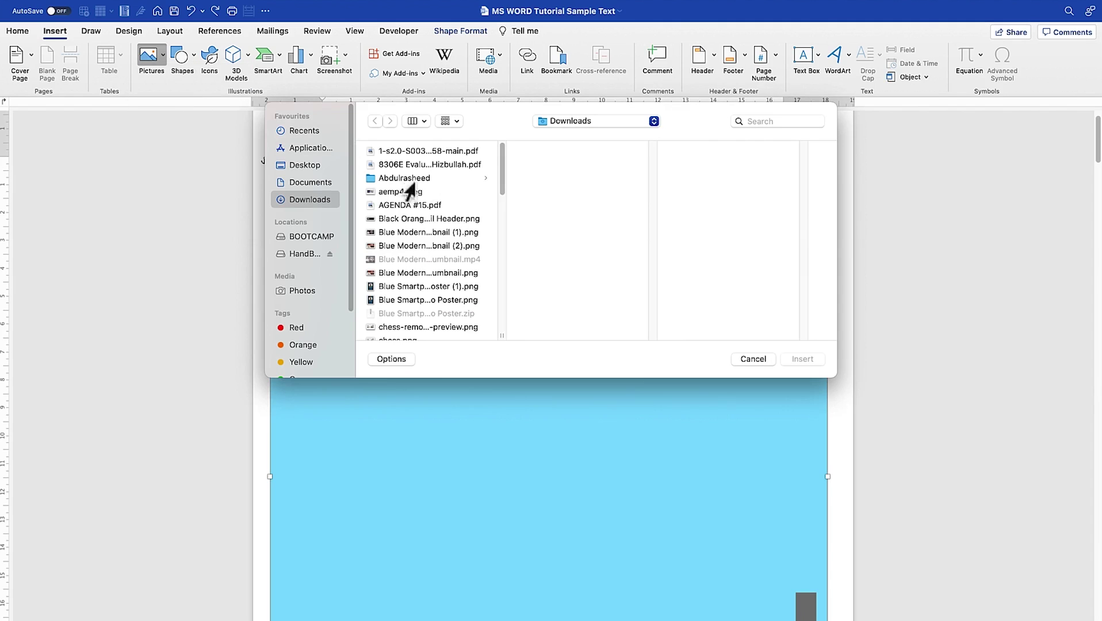
click(429, 218)
click(426, 232)
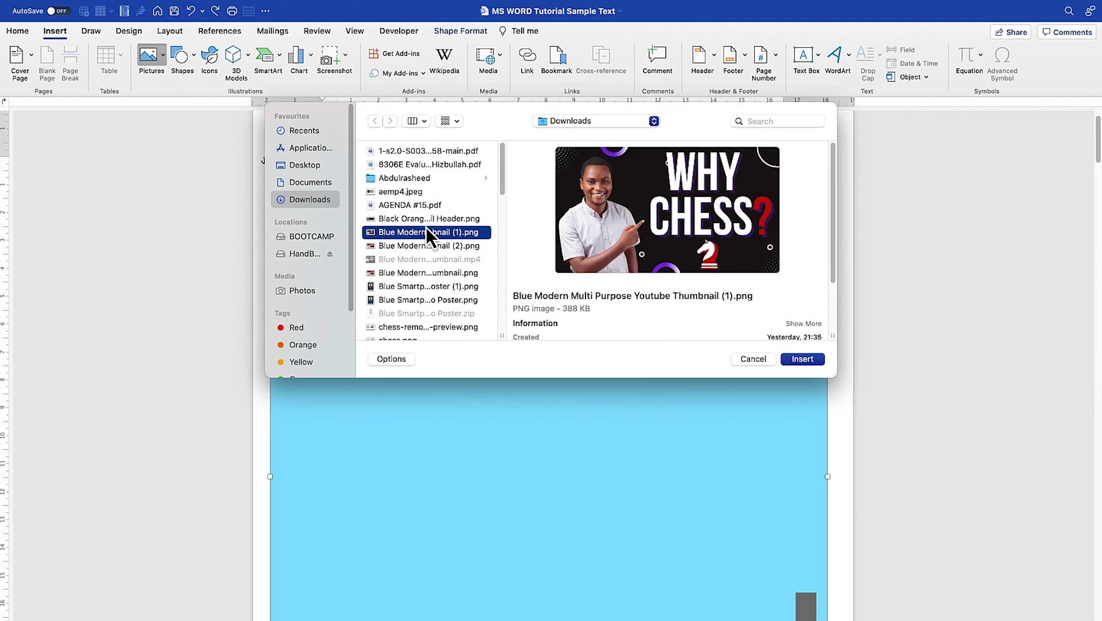
click(444, 246)
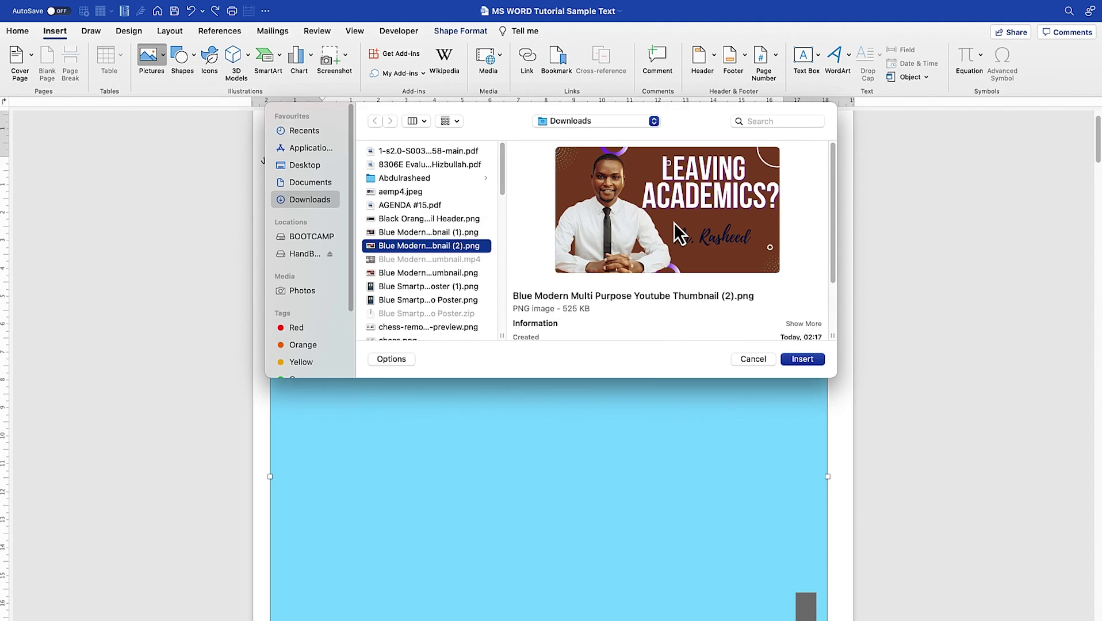
click(803, 359)
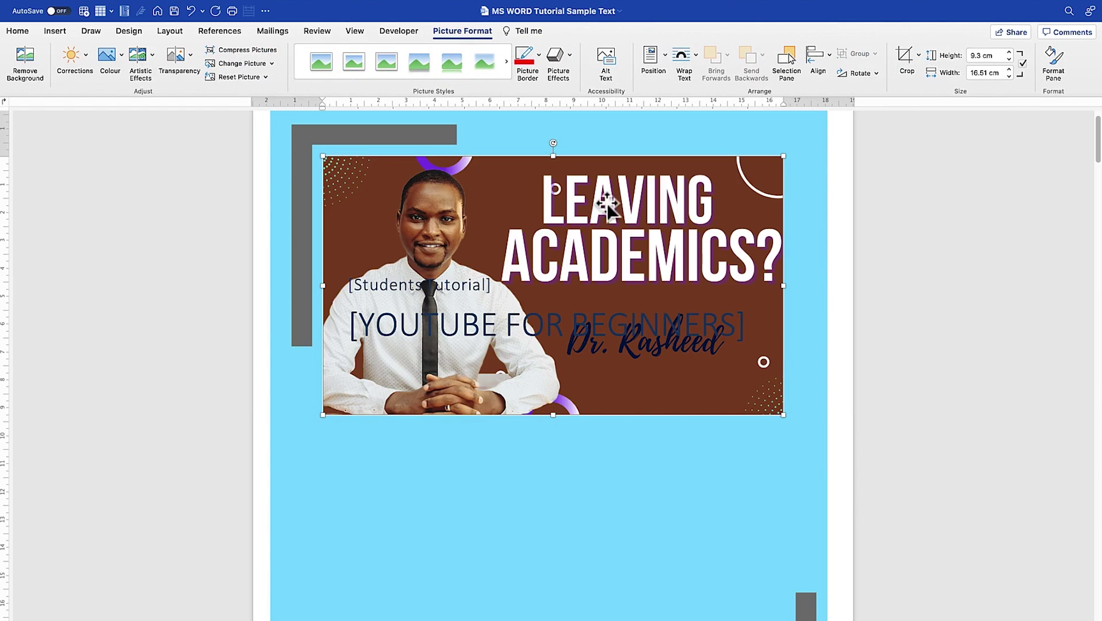
Set the thumbnail's wrapping to In Front of Text and move it below the title
drag(611, 175, 623, 251)
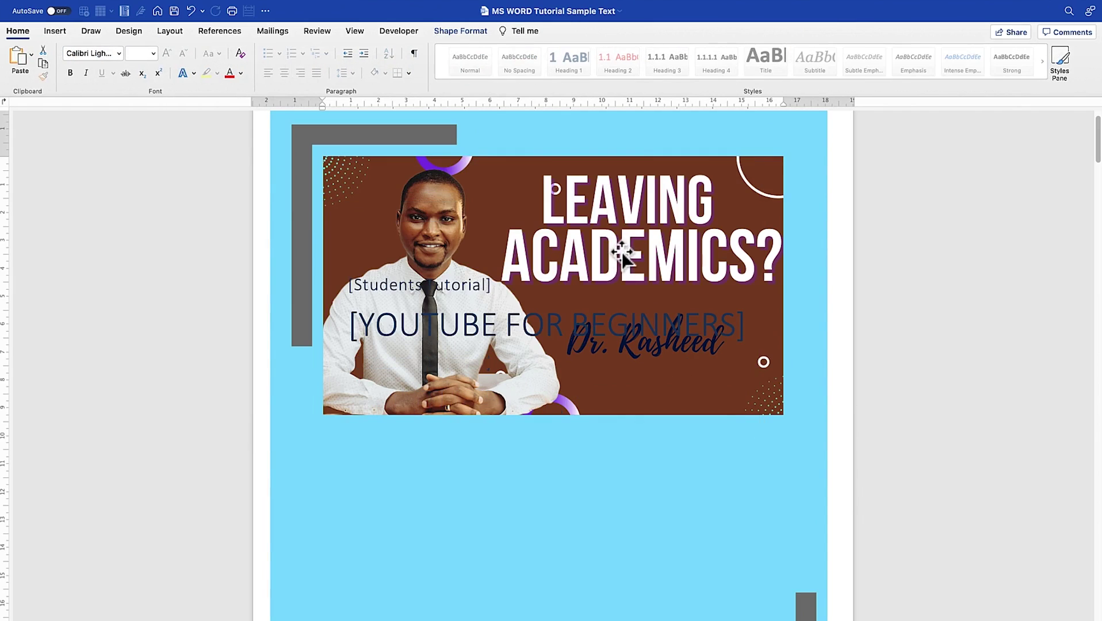
double_click(724, 405)
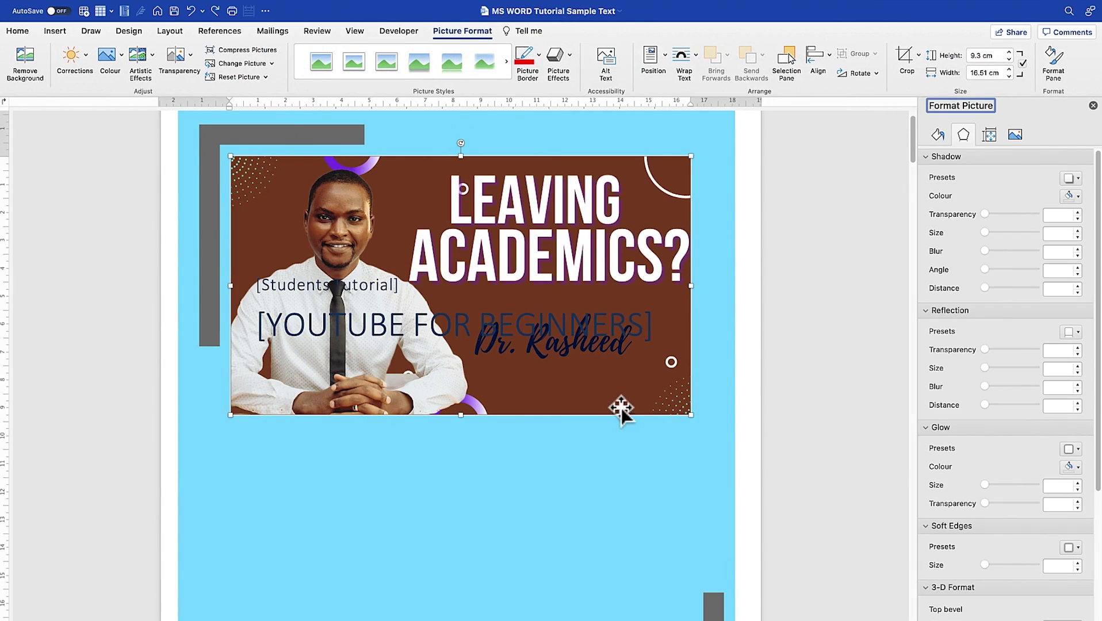
click(697, 57)
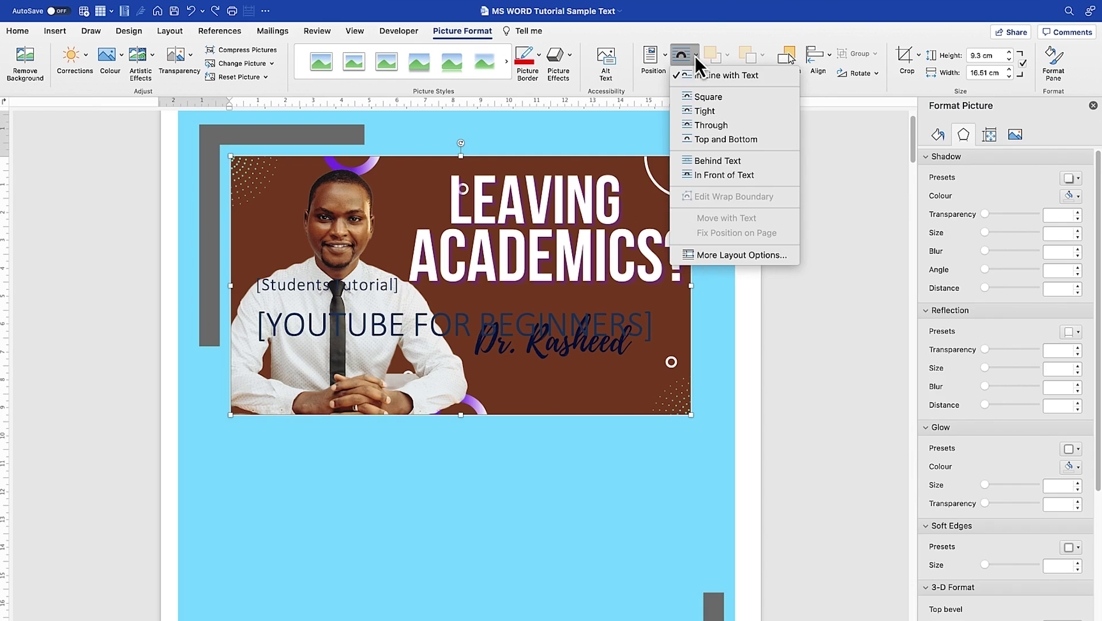
click(725, 178)
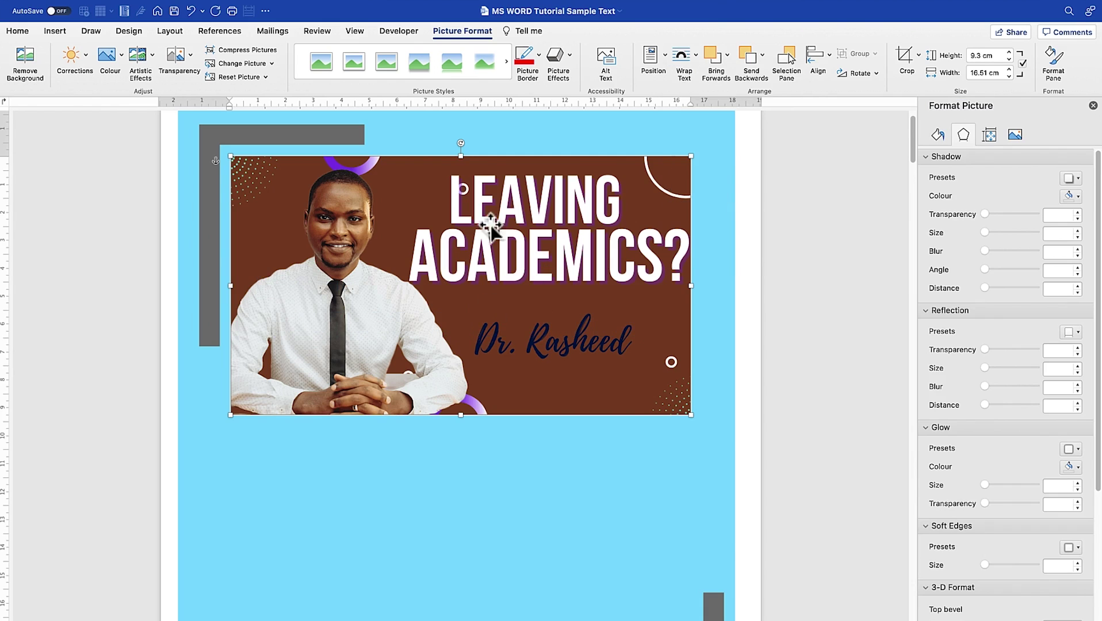
drag(475, 238, 480, 444)
scroll(485, 399, down, 3)
mouse_move(455, 388)
mouse_down()
mouse_move(441, 453)
mouse_move(478, 311)
mouse_move(465, 353)
mouse_move(471, 325)
mouse_move(437, 332)
mouse_move(444, 389)
mouse_move(468, 365)
mouse_move(468, 380)
mouse_up()
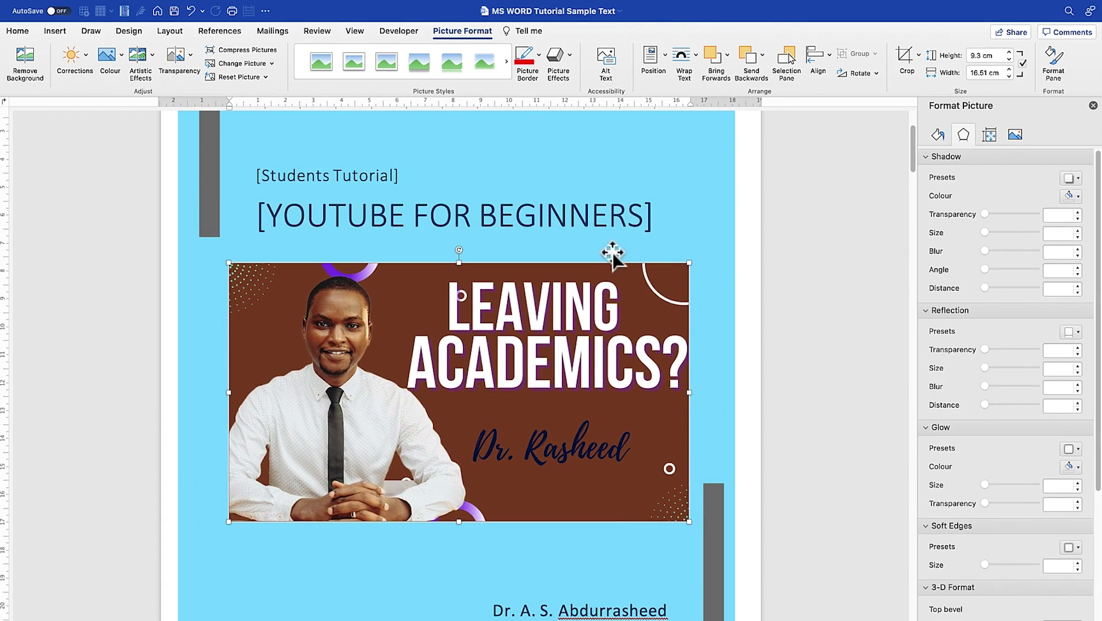
Shrink the thumbnail picture to about 16.08 × 9.04 cm and close the Format Picture pane
drag(692, 264, 677, 295)
click(736, 291)
click(1093, 105)
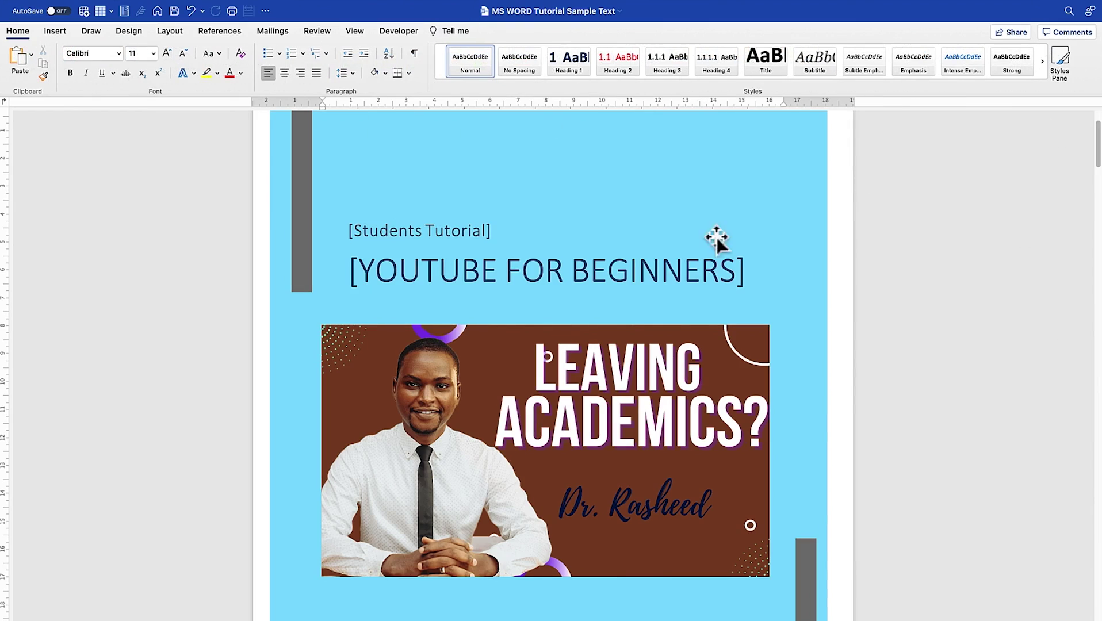
scroll(749, 315, down, 4)
scroll(748, 315, up, 5)
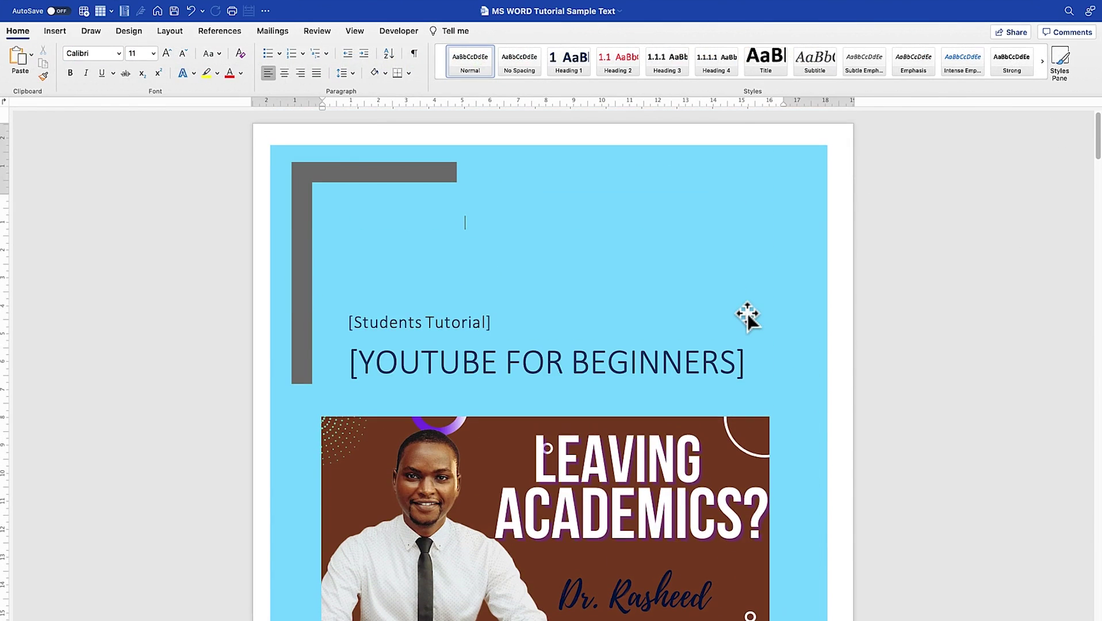
scroll(748, 316, down, 4)
scroll(561, 414, up, 4)
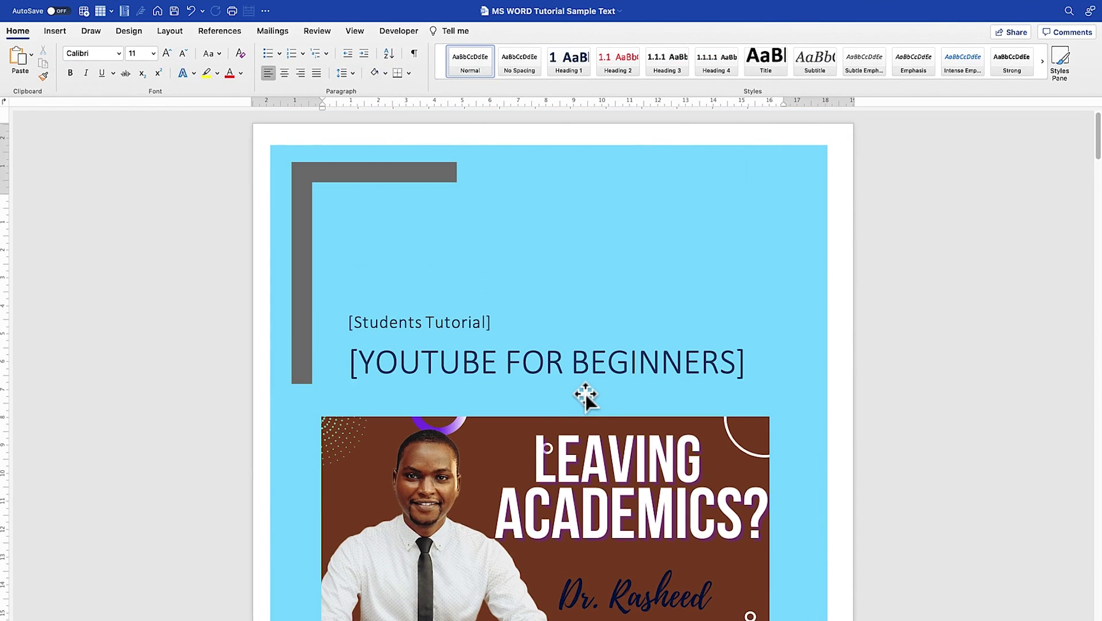